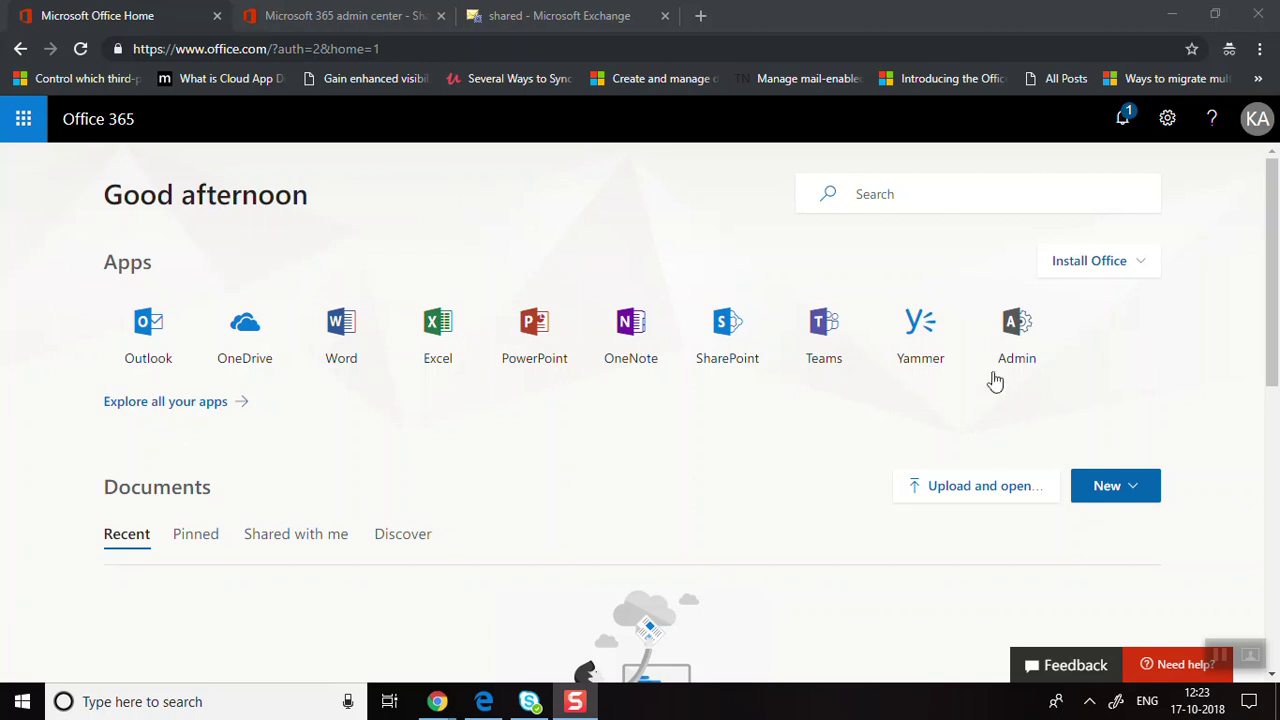
Switch to the Microsoft 365 admin center and view the new shared mailbox form without creating a mailbox.
left_click(340, 15)
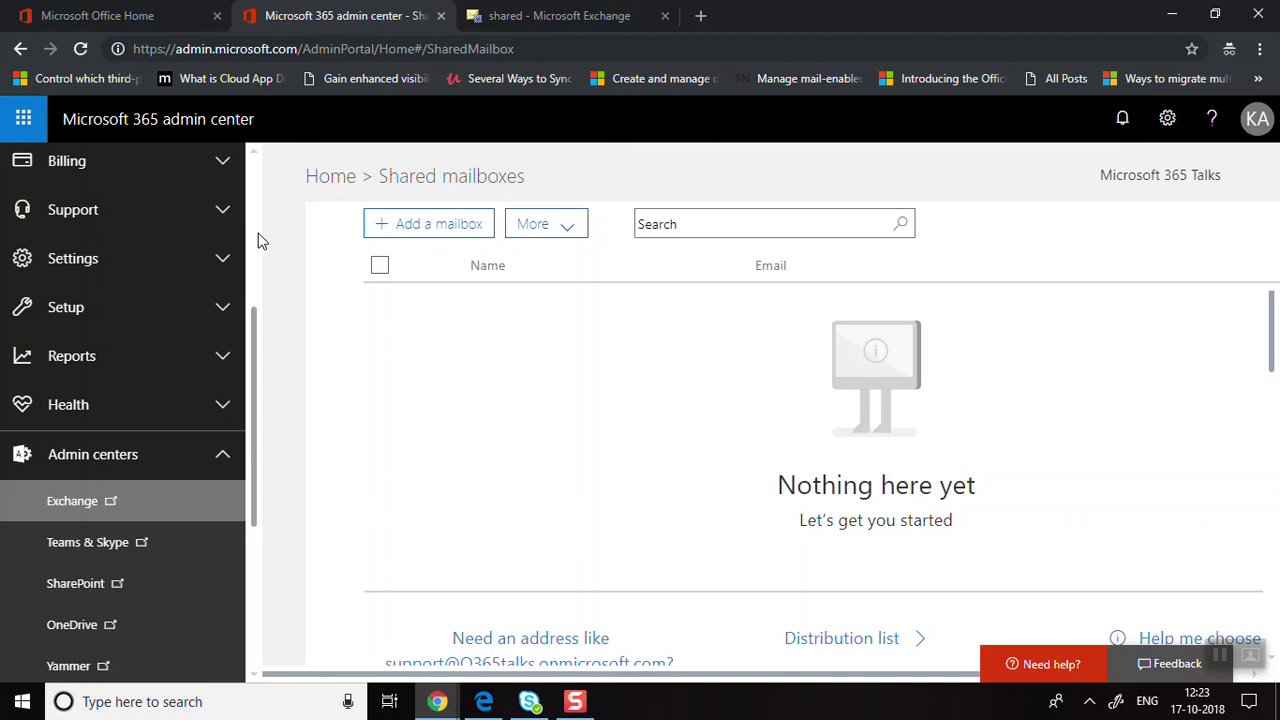
scroll(251, 200, "up", 4)
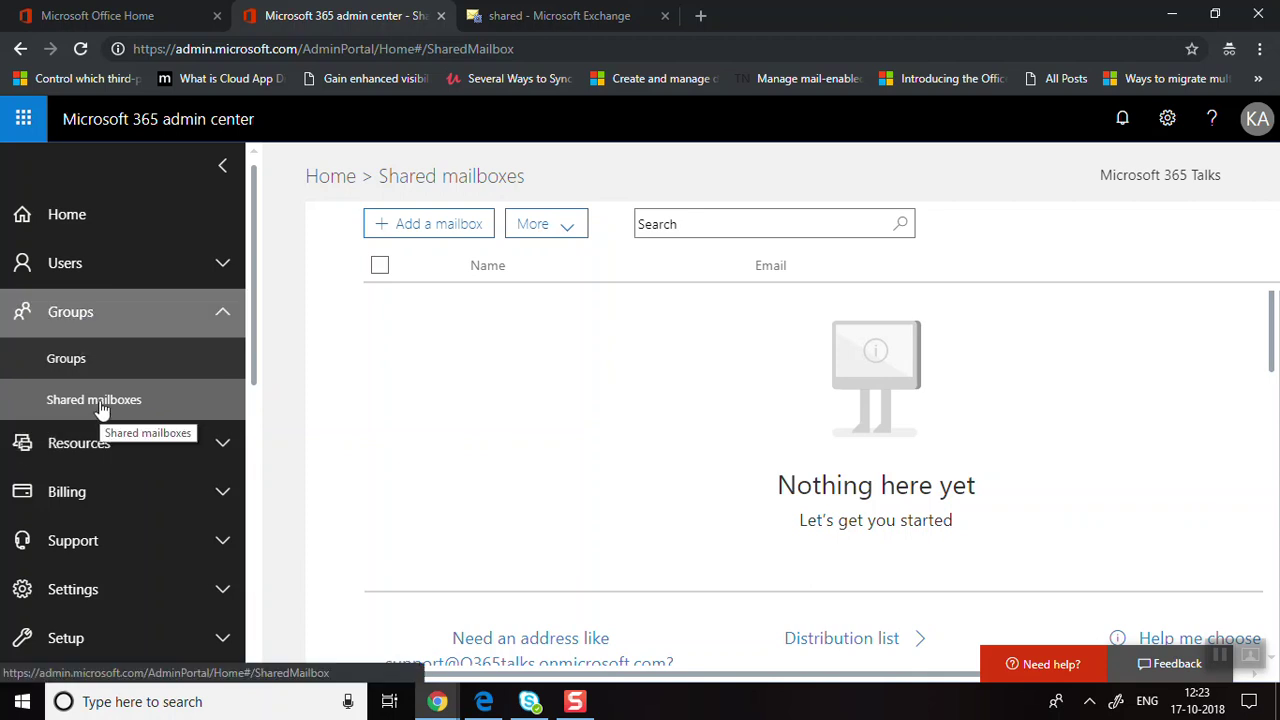
left_click(410, 233)
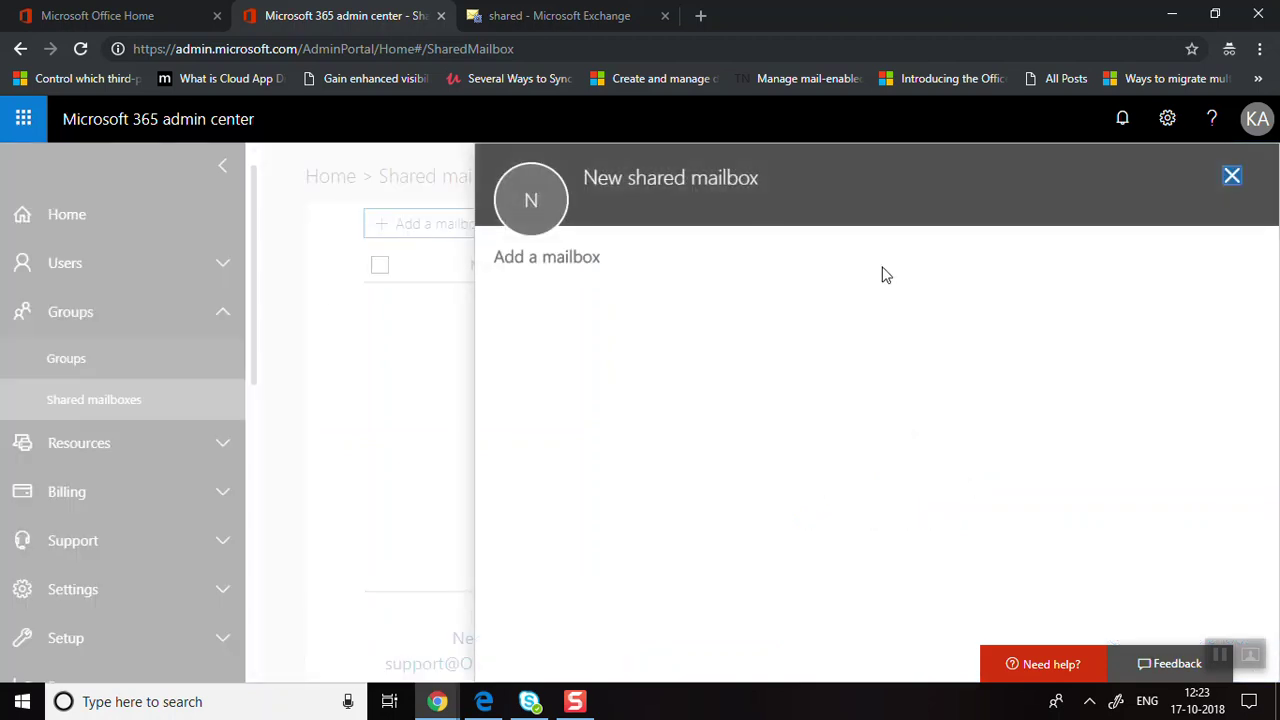
left_click(1232, 180)
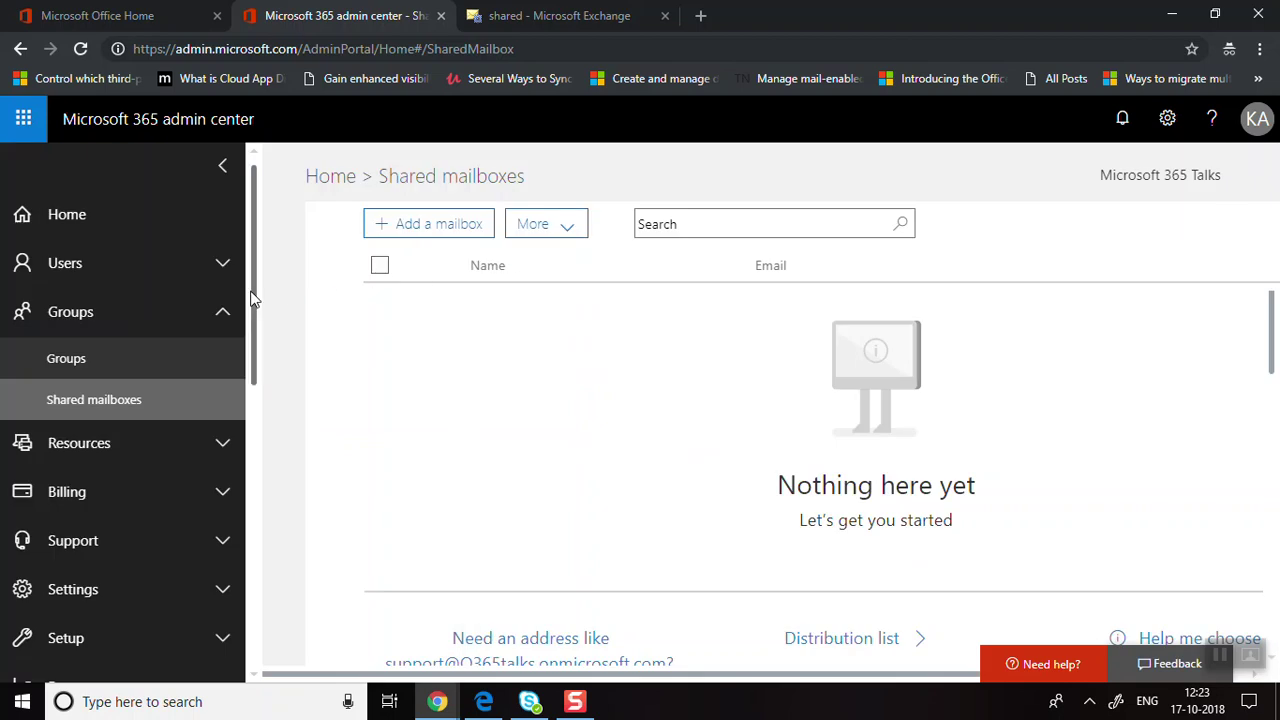
Go to the Exchange admin center and open the shared mailboxes list under recipients.
left_click_drag(252, 375, 255, 612)
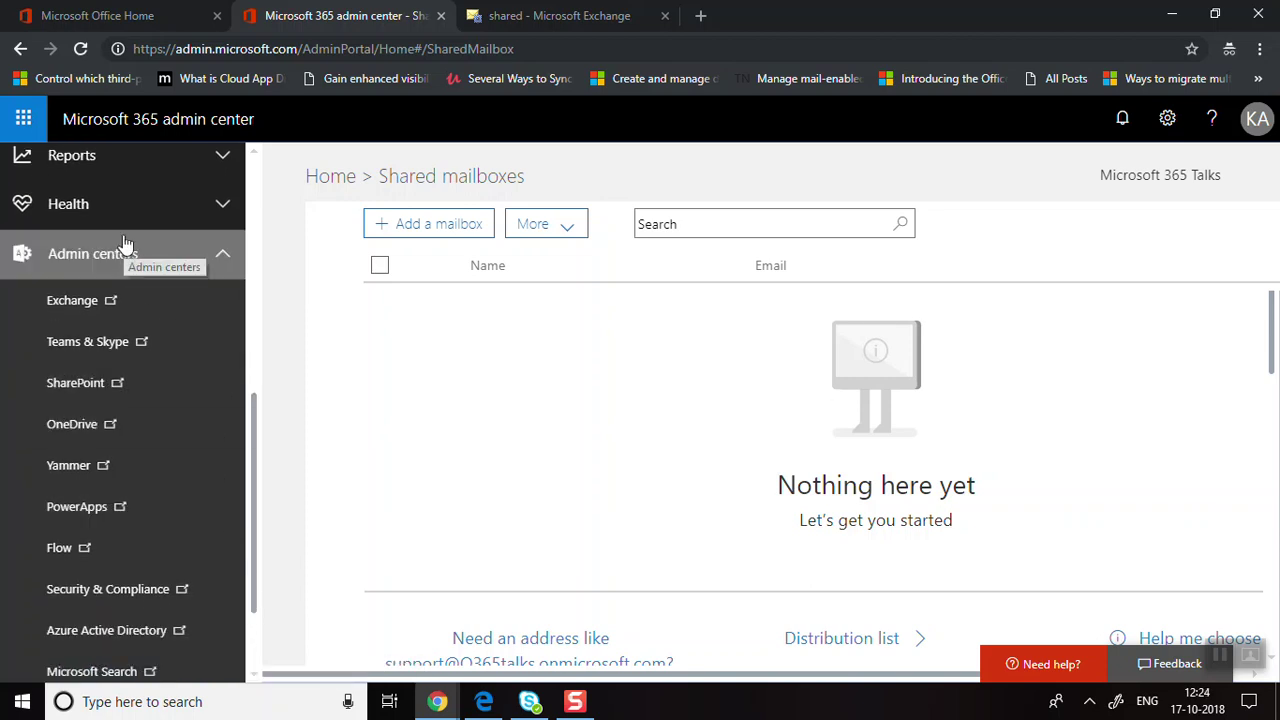
left_click(98, 306)
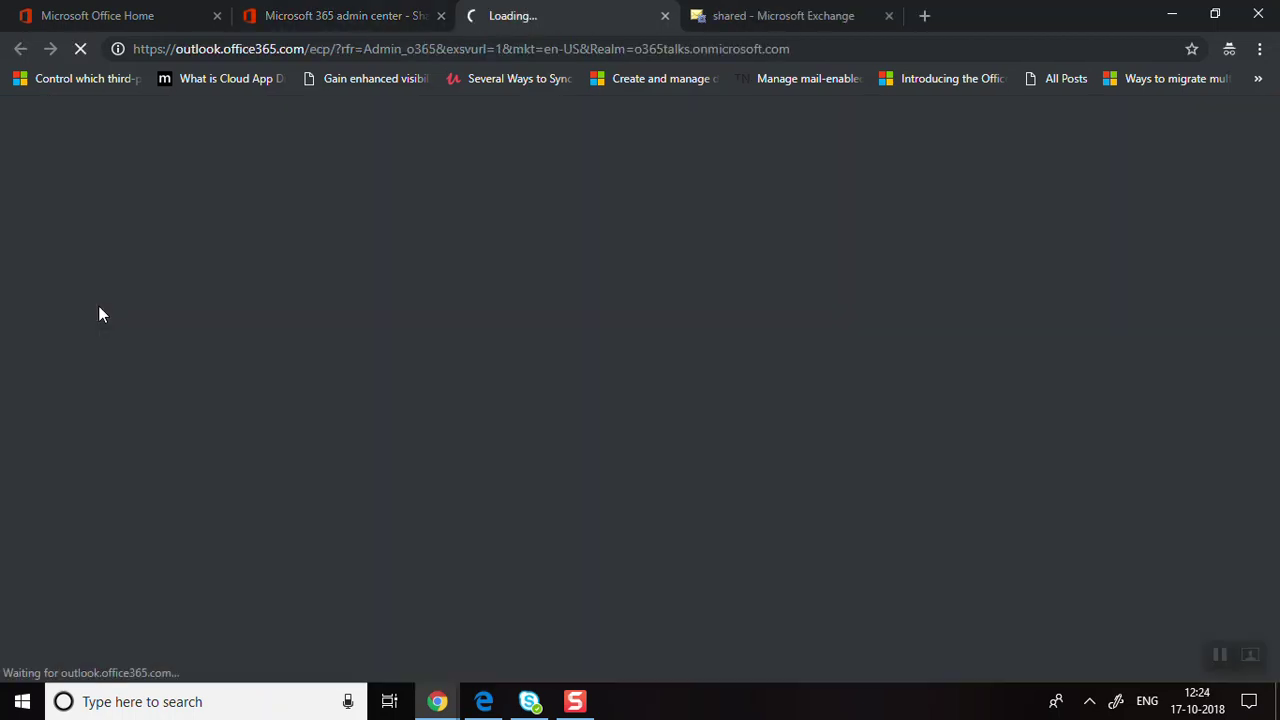
left_click(665, 17)
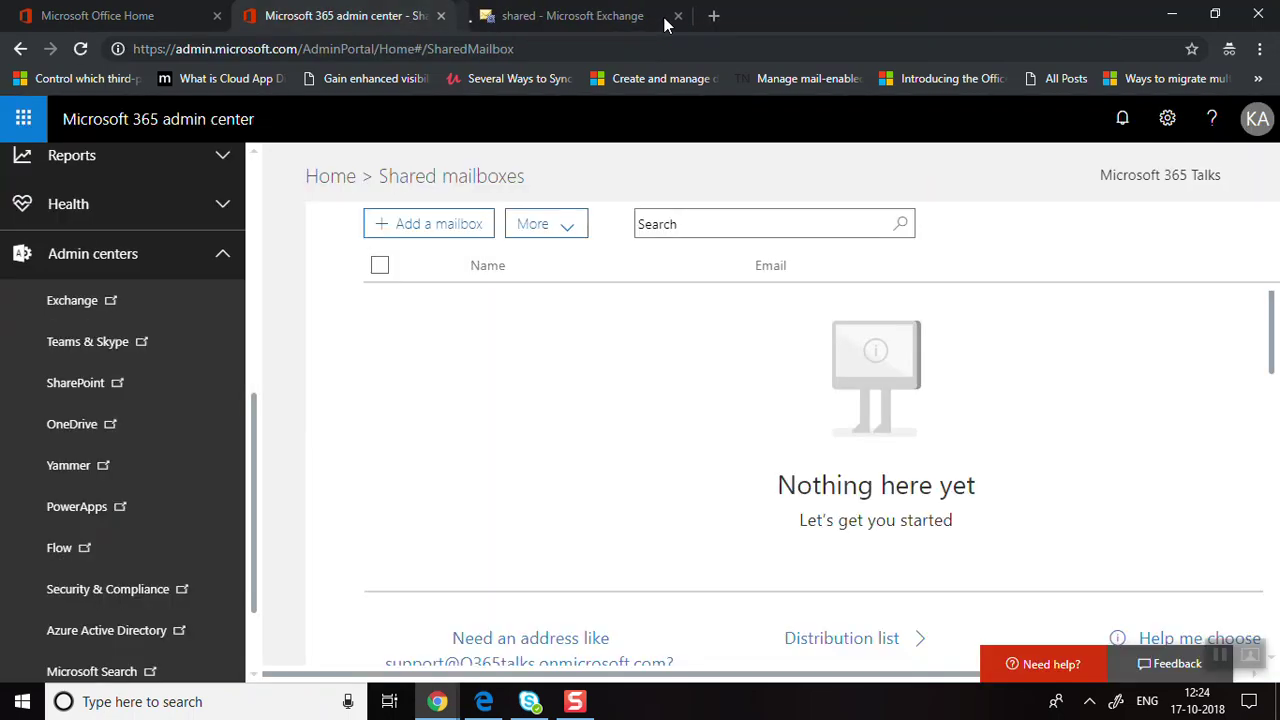
left_click(660, 20)
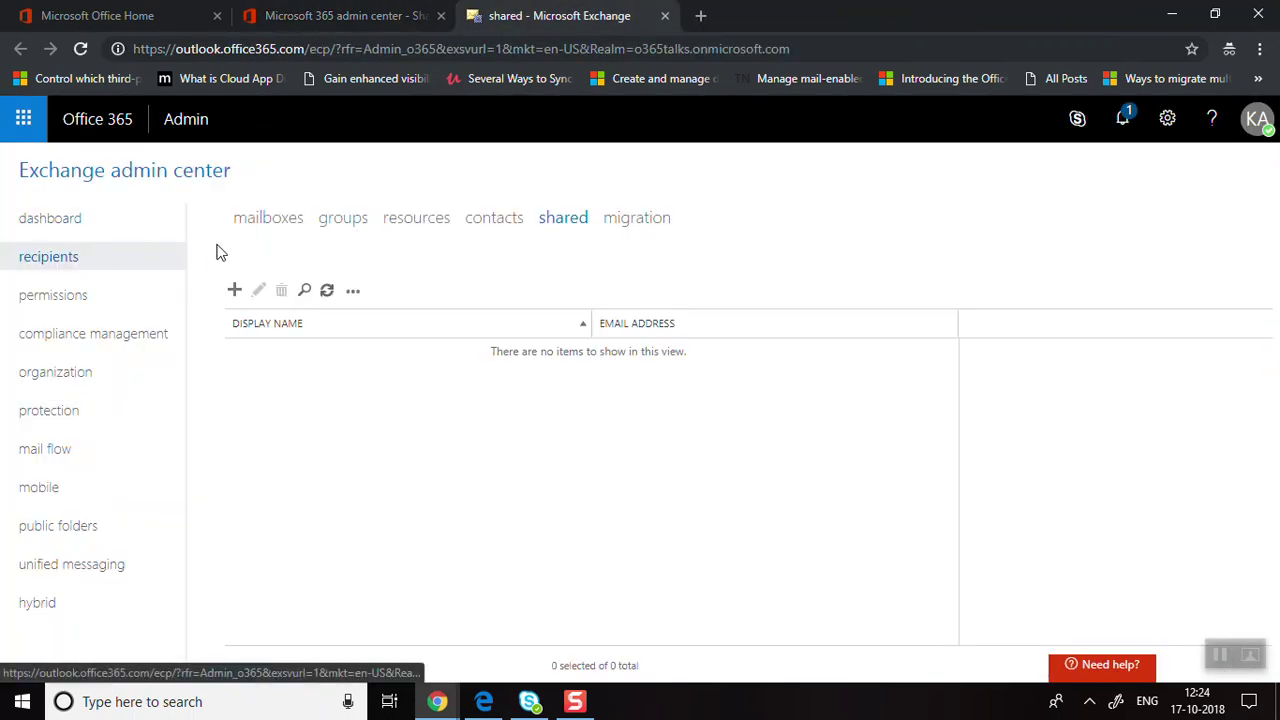
left_click(68, 228)
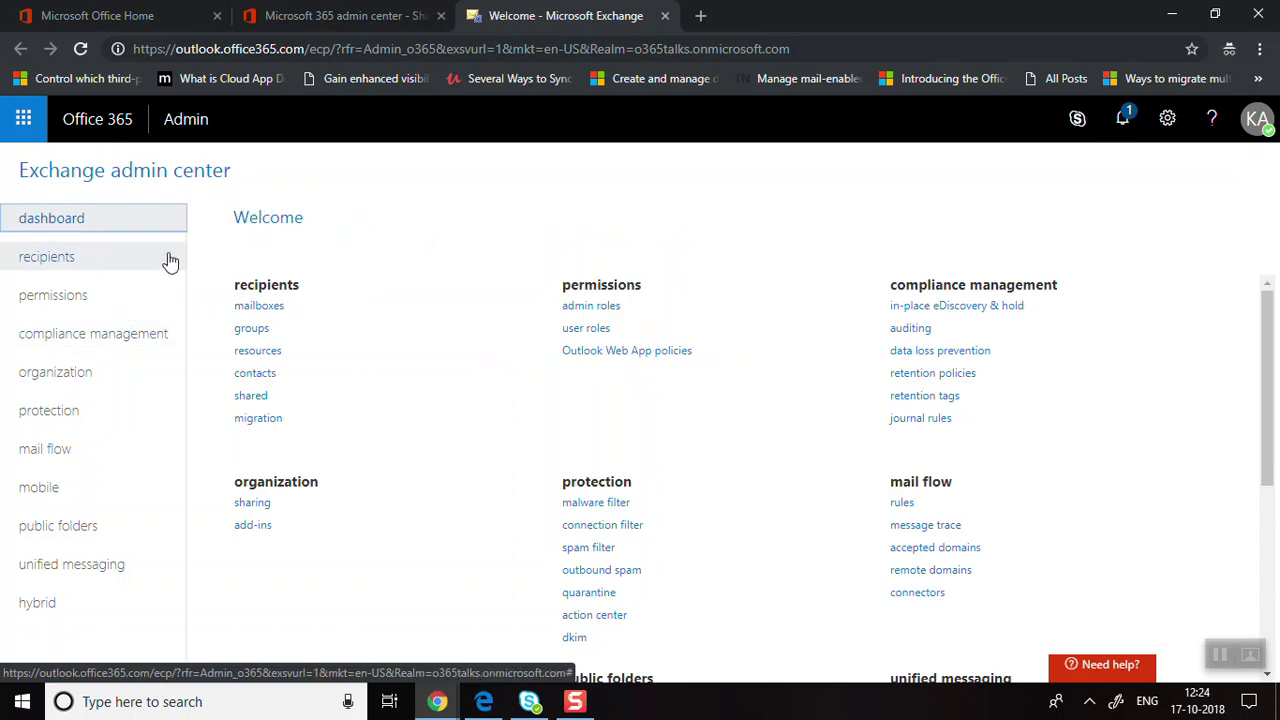
left_click(55, 254)
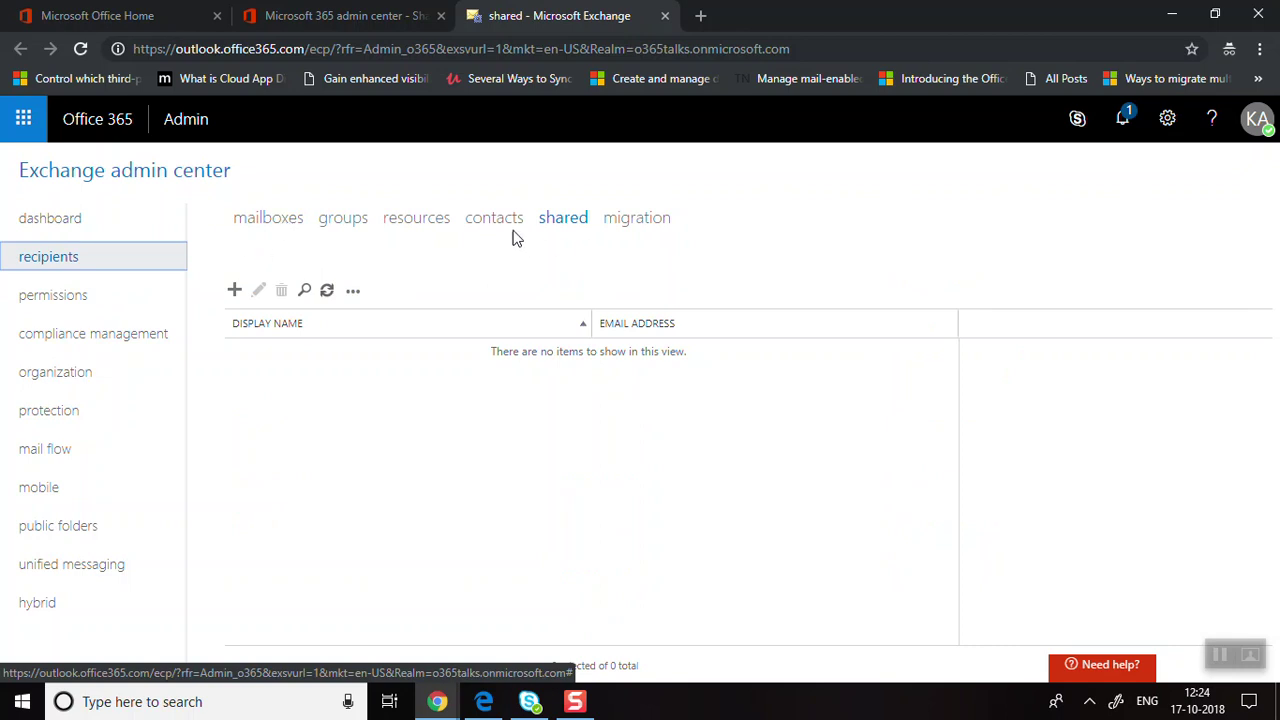
left_click(575, 225)
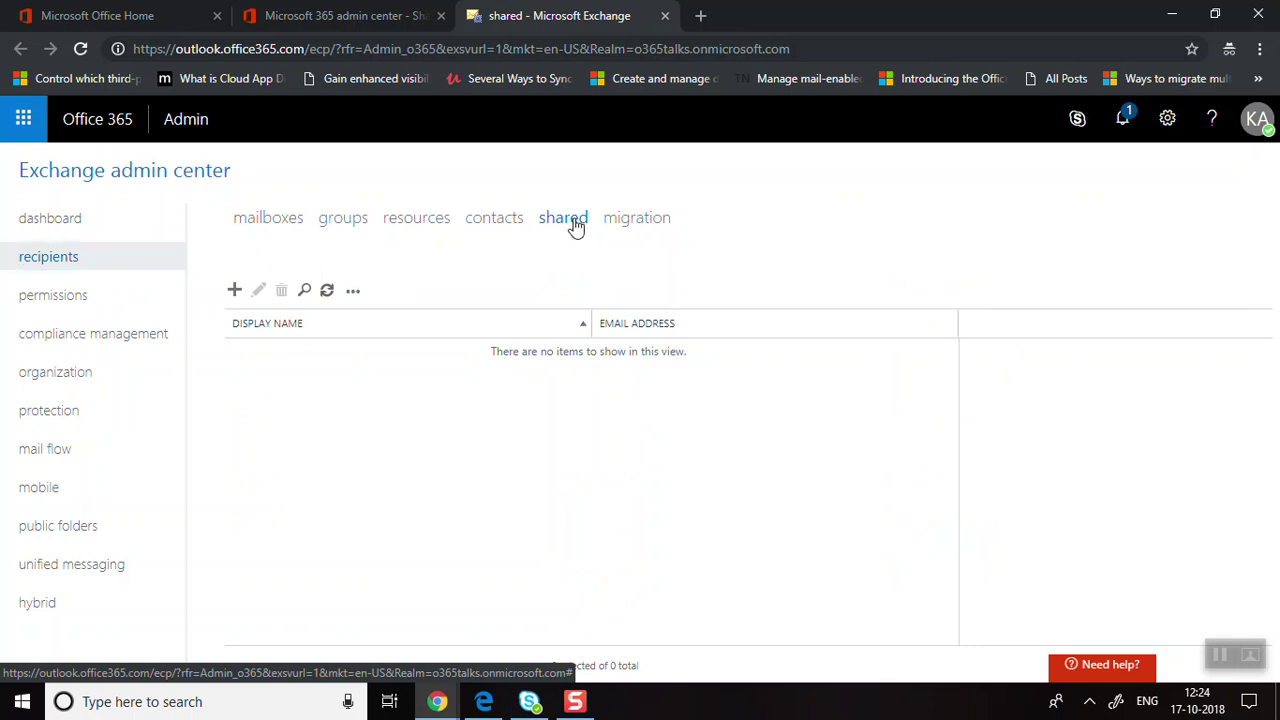
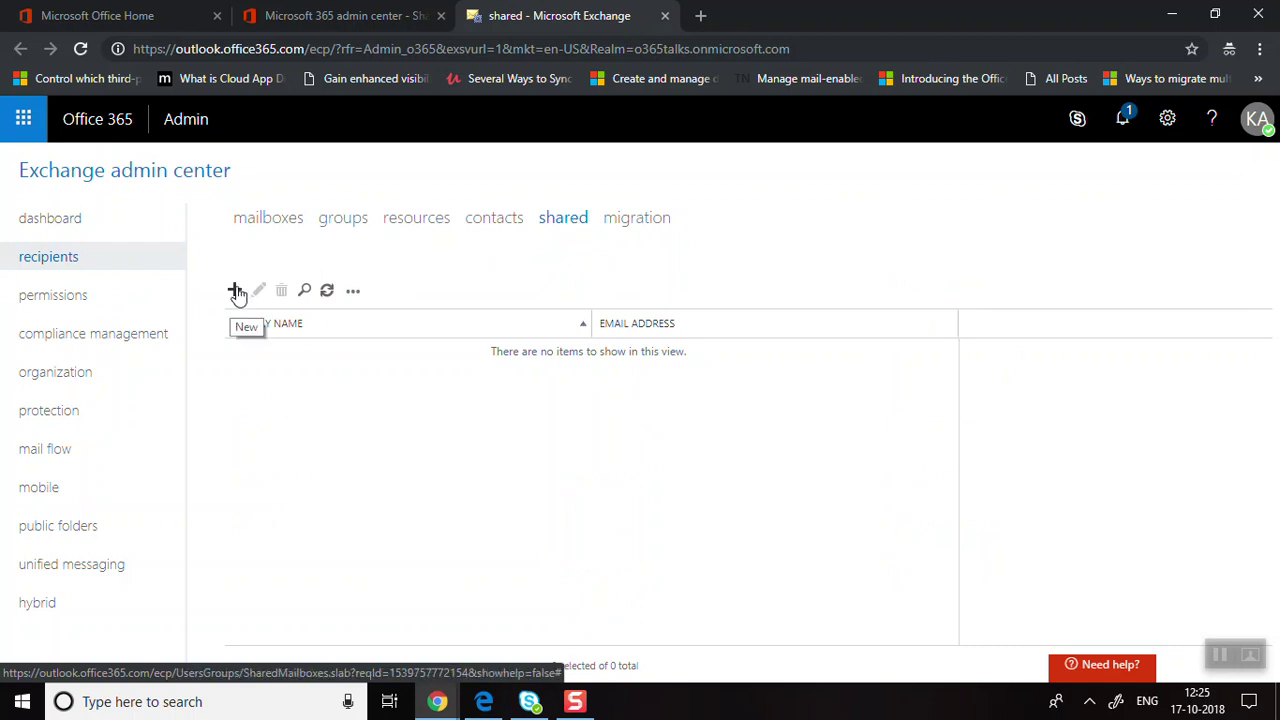
Start a new shared mailbox with display name Support and address prefix support on the O365talks.onmicrosoft.com domain.
left_click(237, 292)
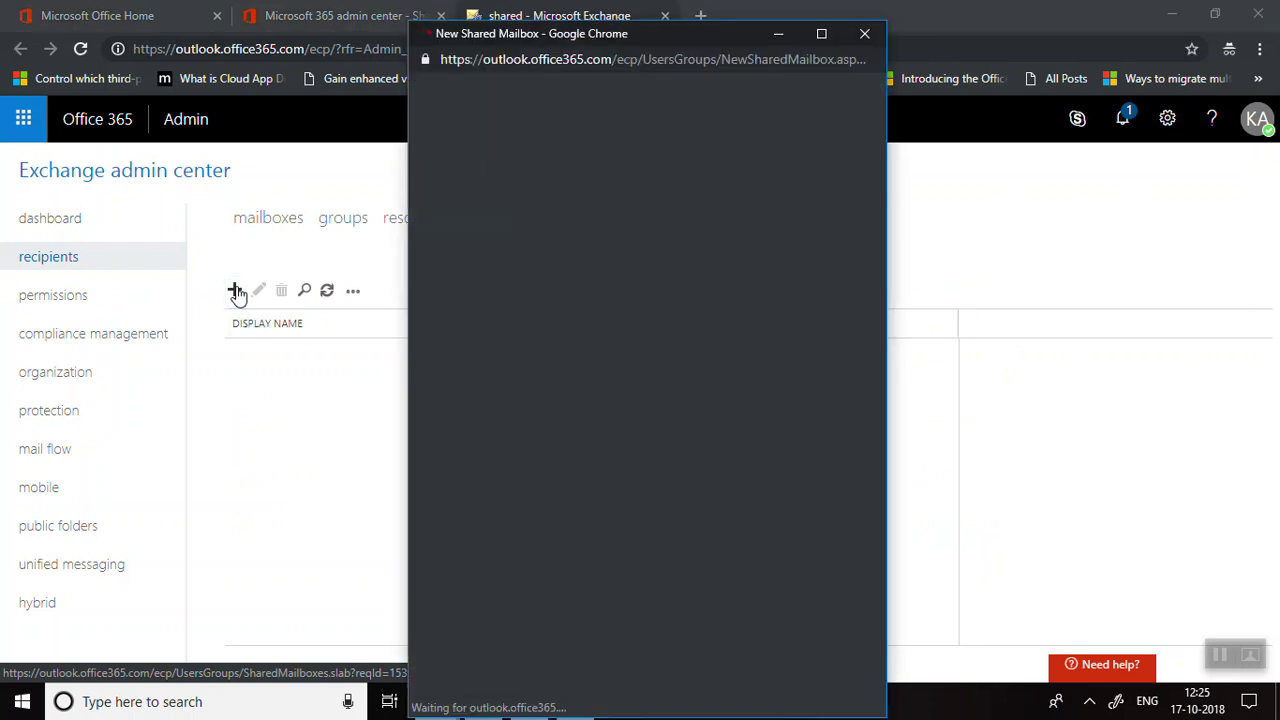
type("Support")
key("Tab")
type("support")
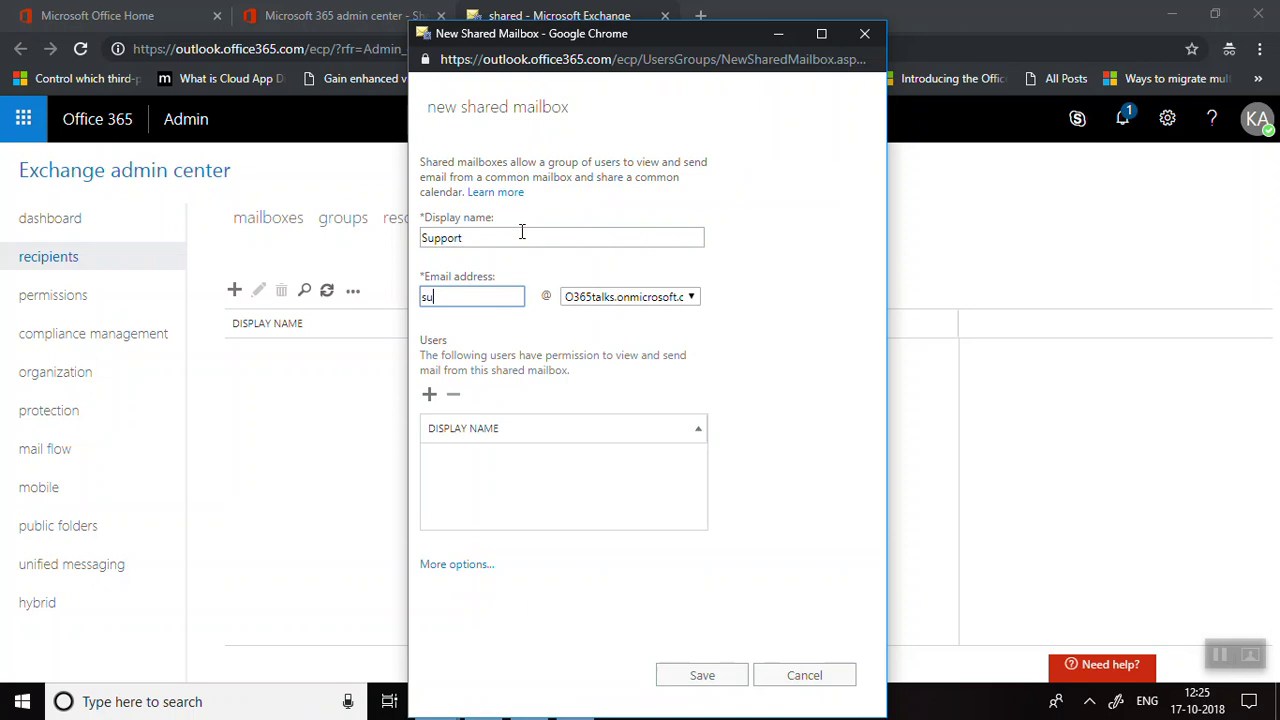
left_click(695, 297)
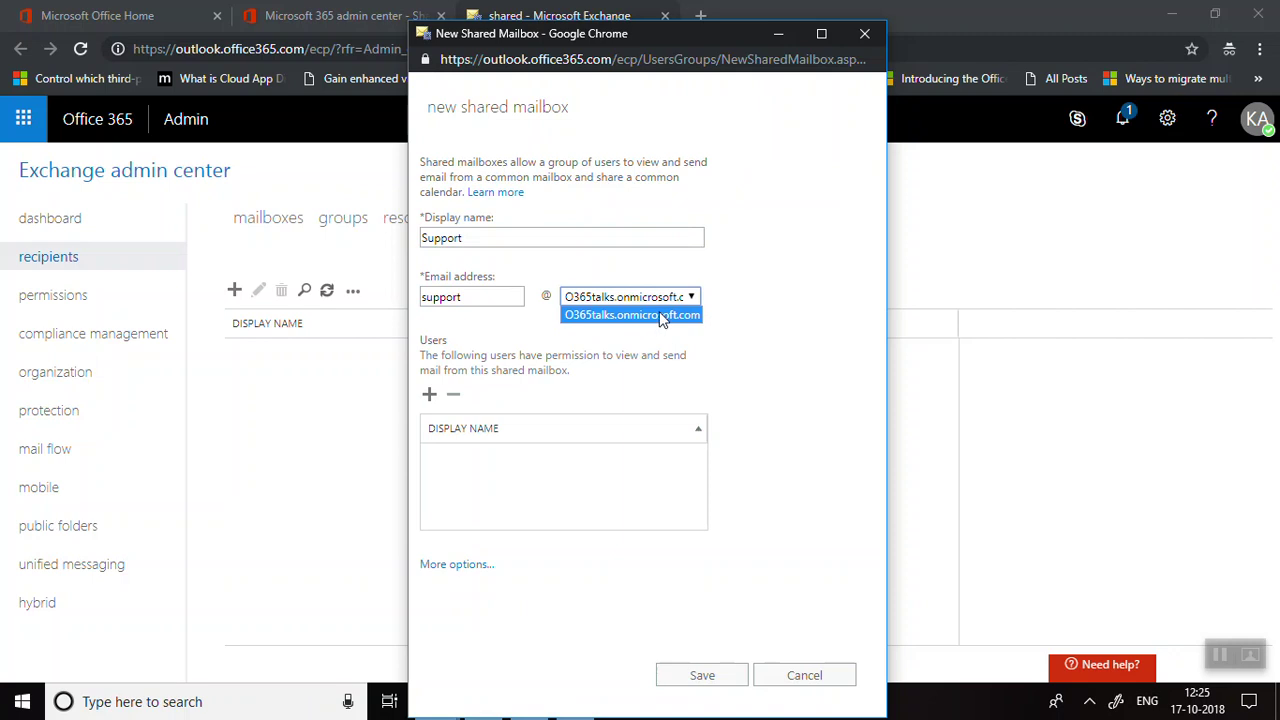
left_click(771, 308)
left_click(662, 300)
left_click(634, 315)
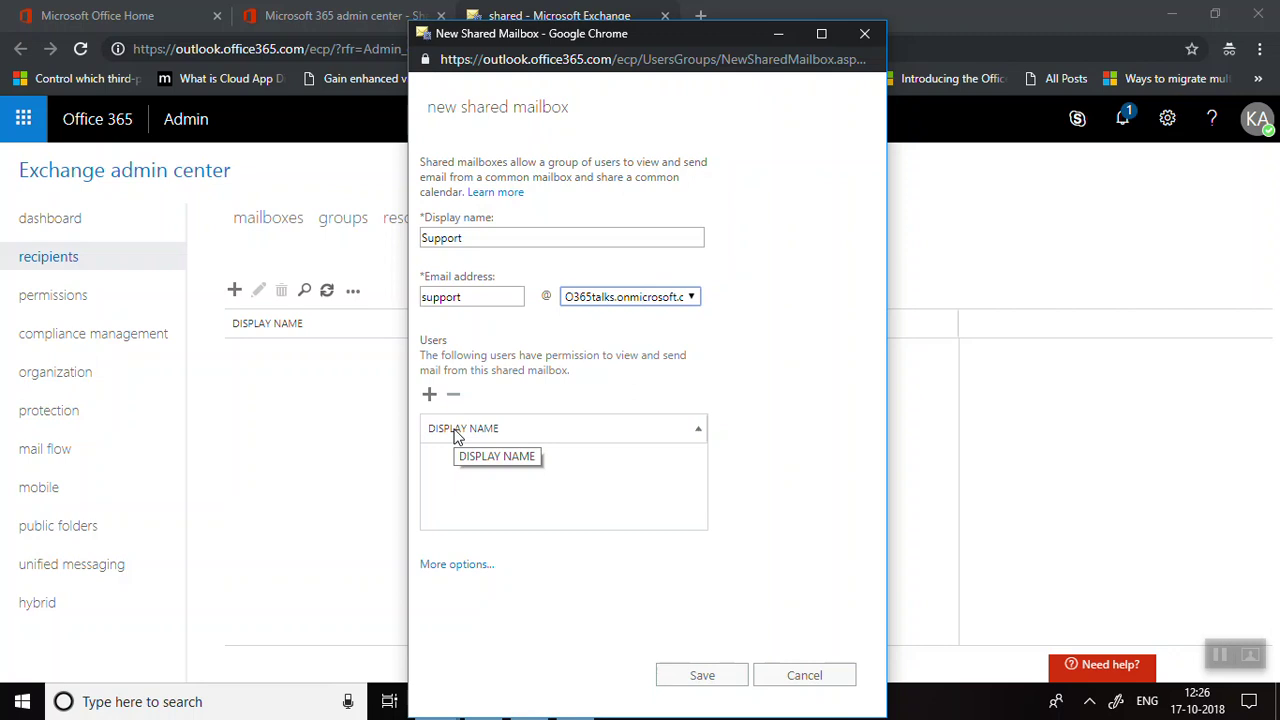
Add the administrator account as a user of the new shared mailbox, save it and refresh the mailbox list.
left_click(430, 396)
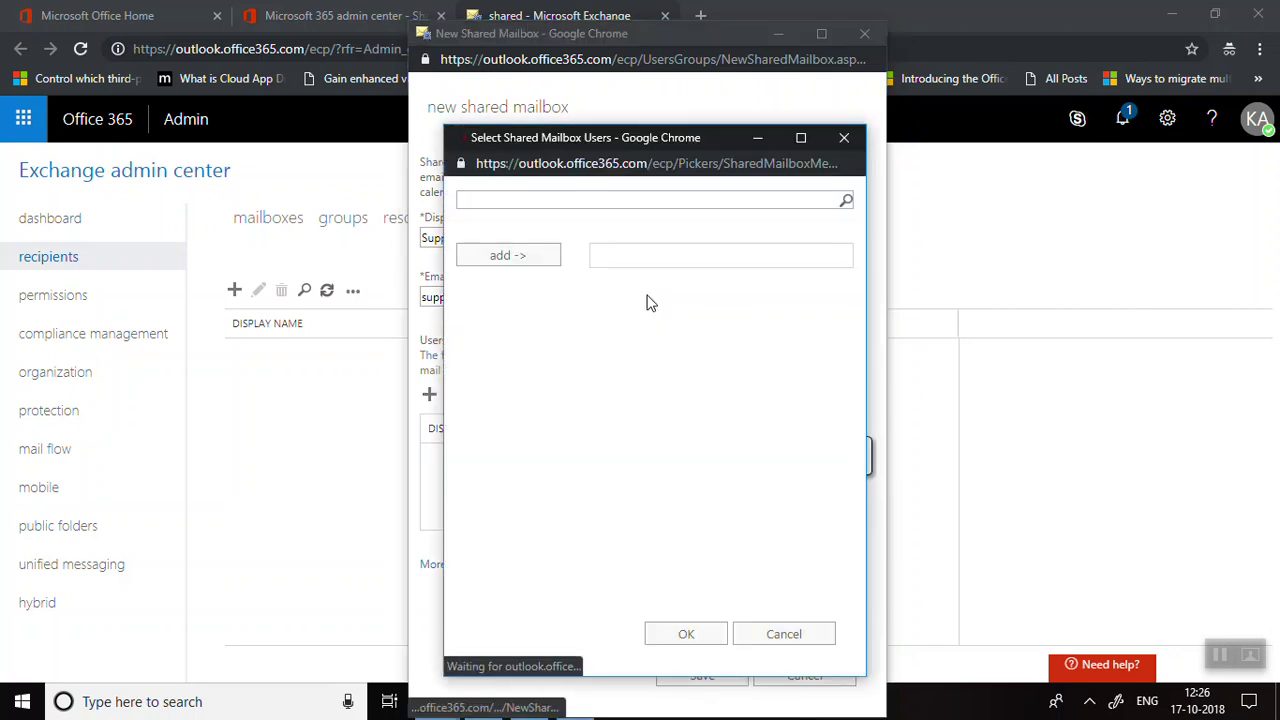
left_click(524, 333)
left_click(471, 592)
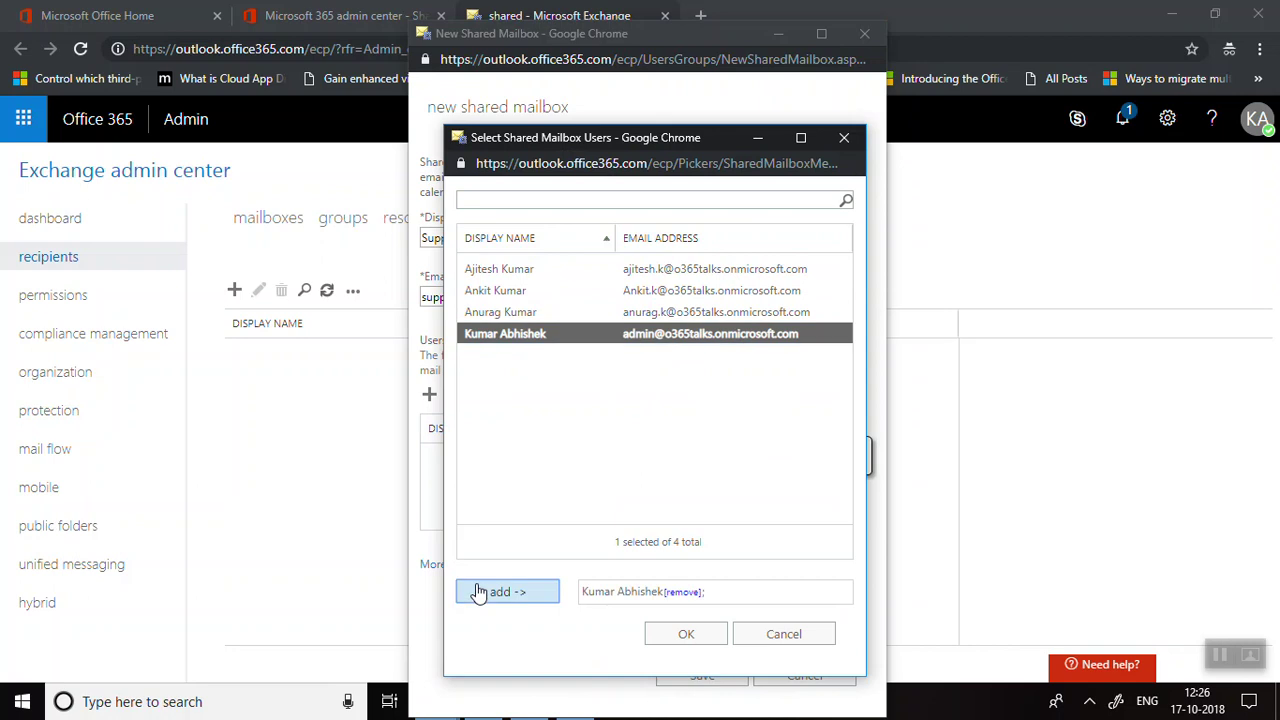
left_click(681, 635)
left_click(688, 684)
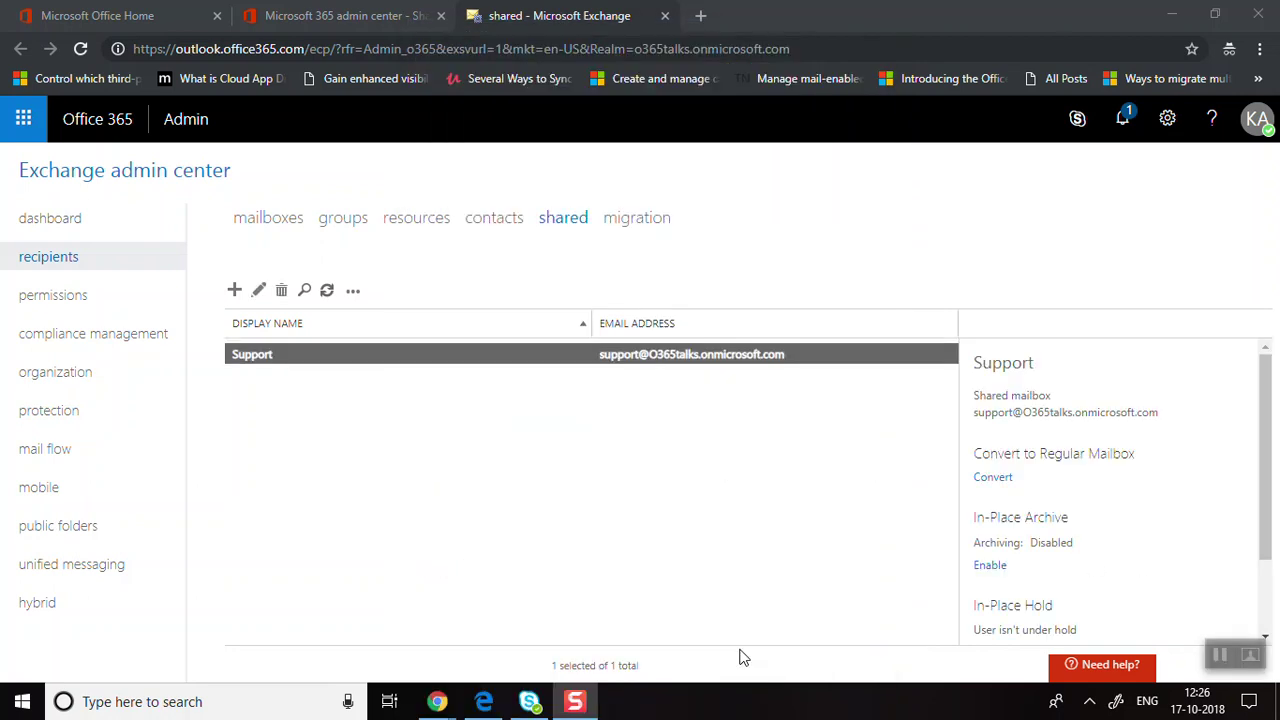
left_click(328, 291)
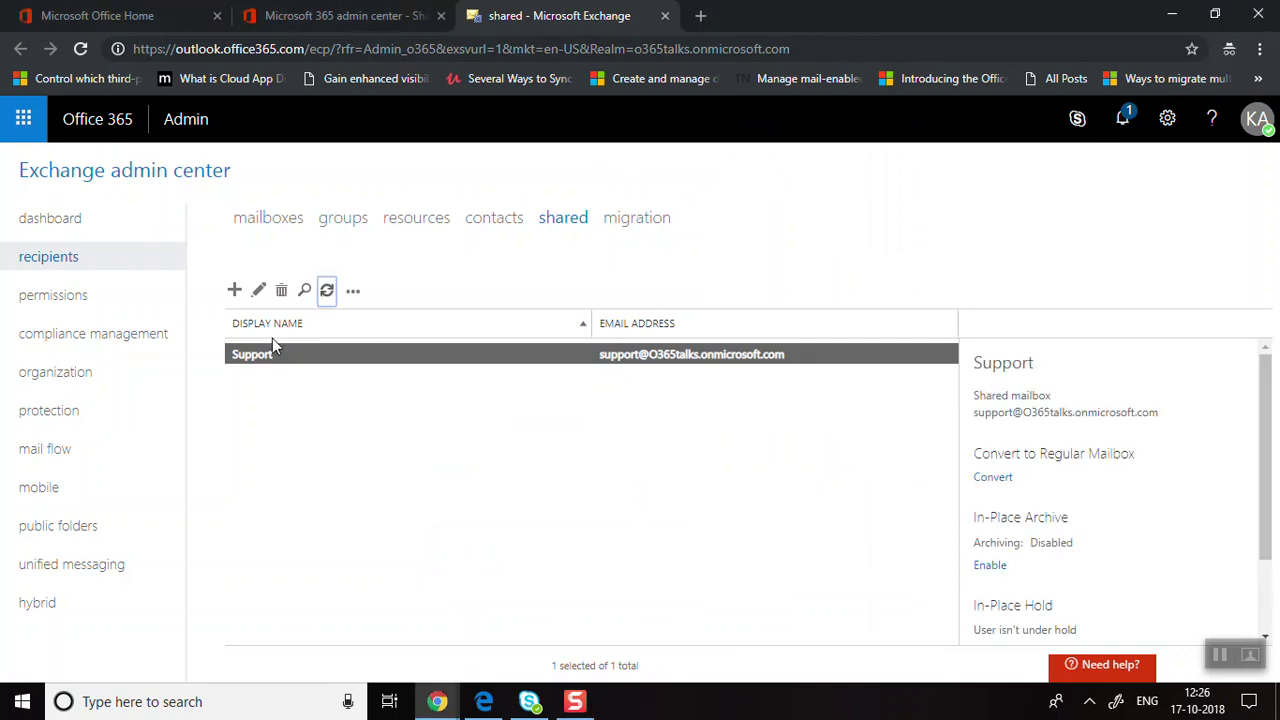
Edit the Support mailbox's delegation to grant Full Access to the second user in the picker list.
left_click(258, 290)
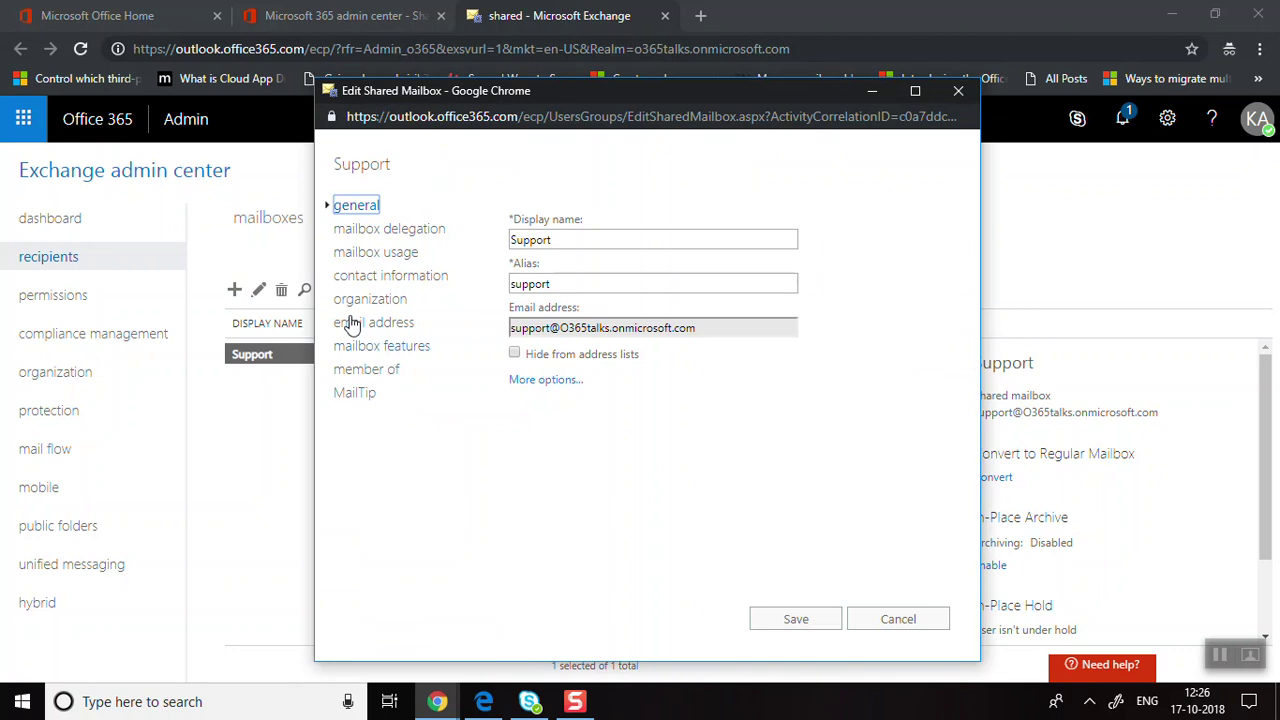
left_click(351, 237)
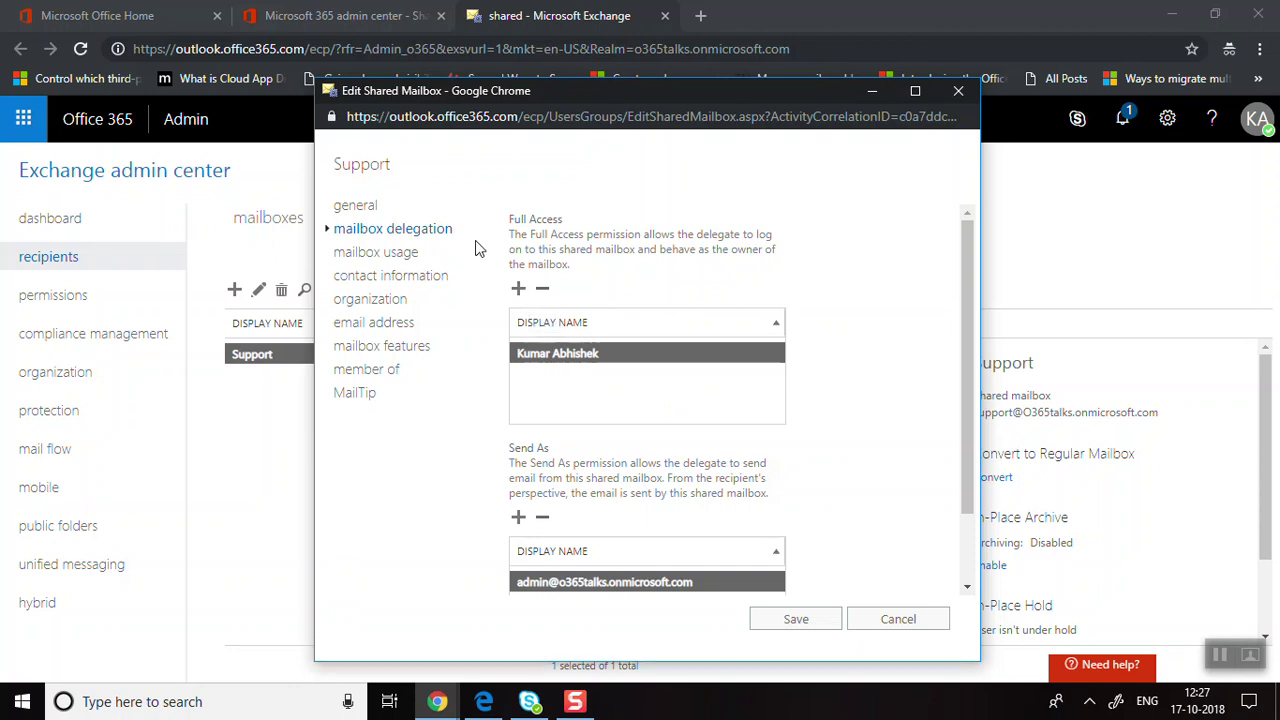
left_click(520, 290)
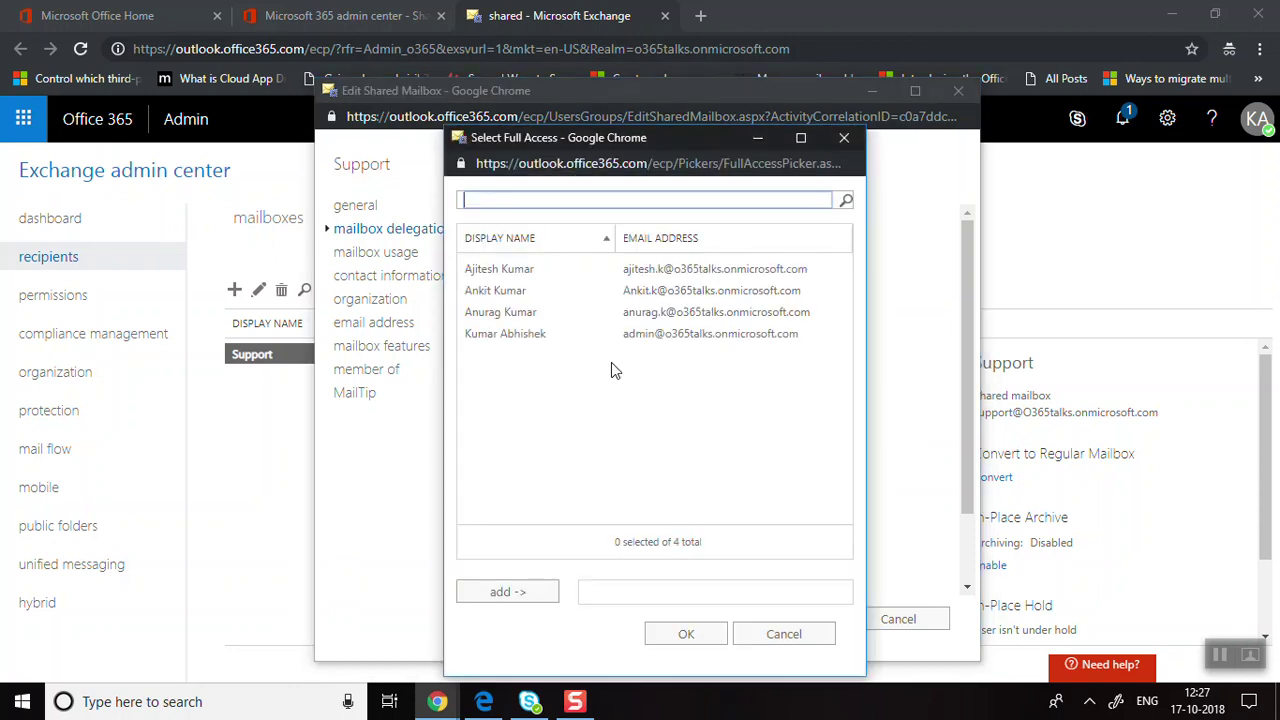
double_click(560, 289)
left_click(508, 592)
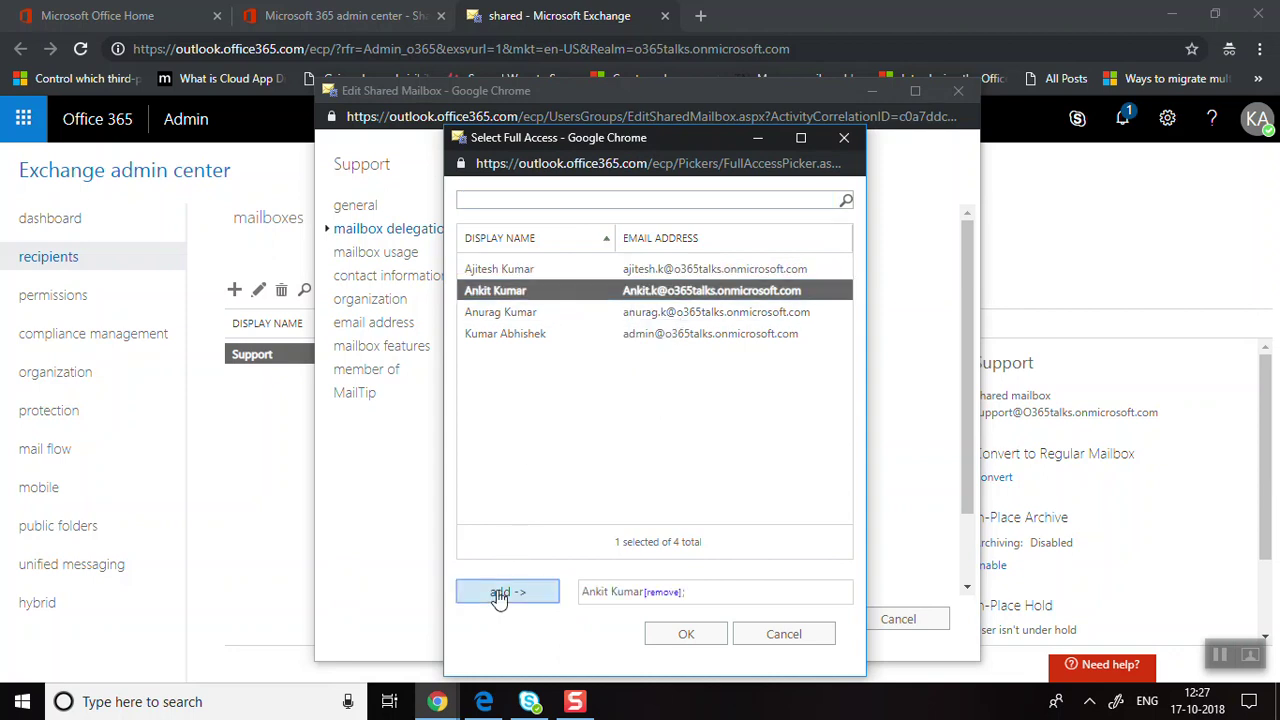
left_click(667, 634)
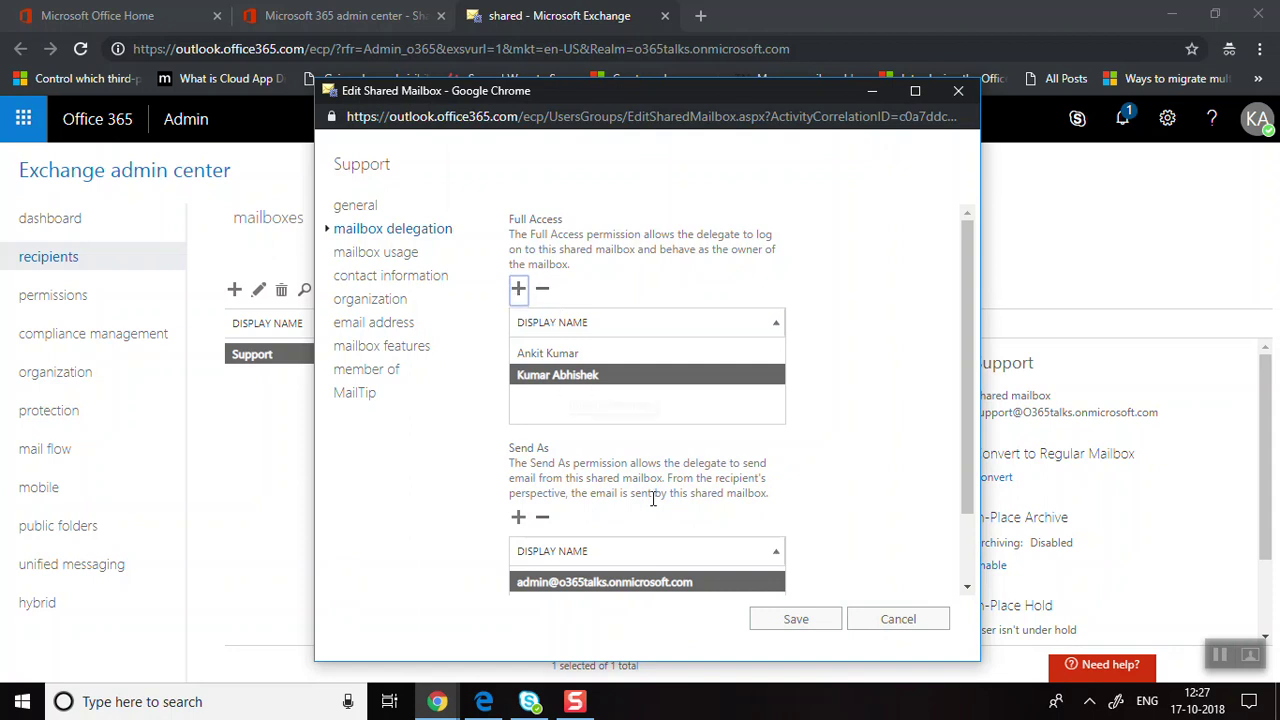
Grant the newly added Full Access user Send As permission on the Support mailbox and save the changes.
left_click_drag(968, 375, 968, 415)
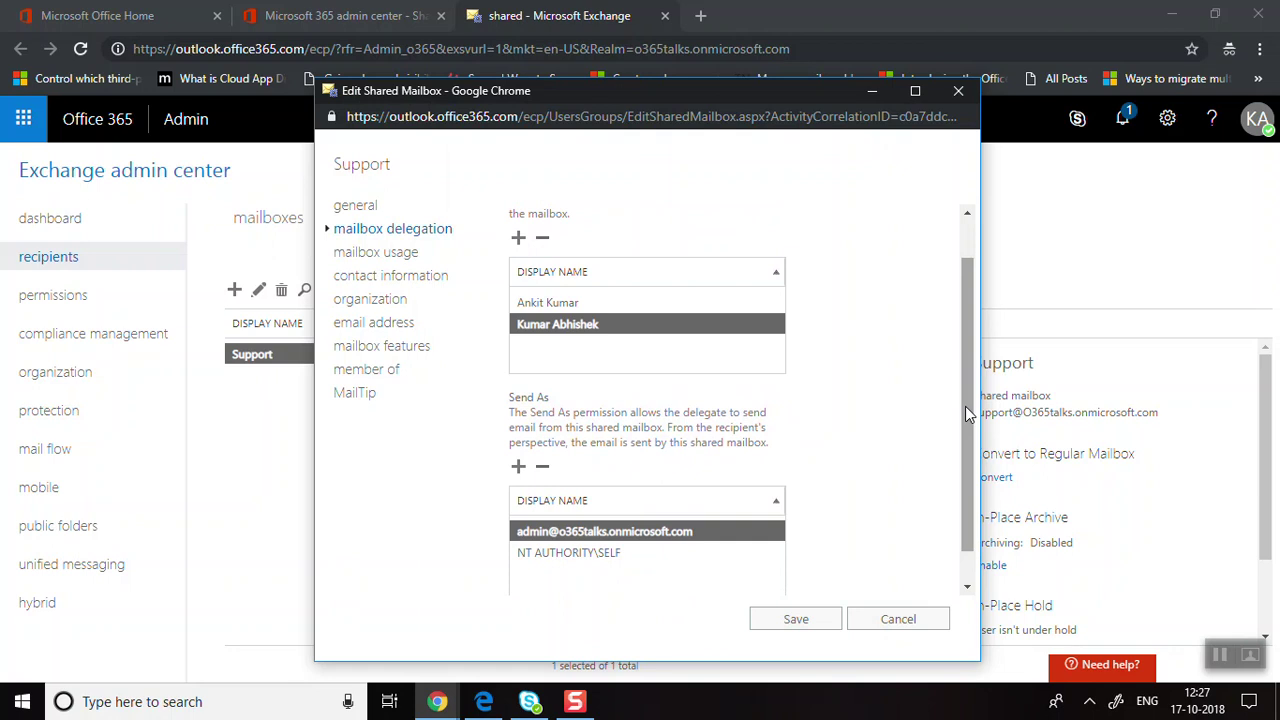
left_click(518, 466)
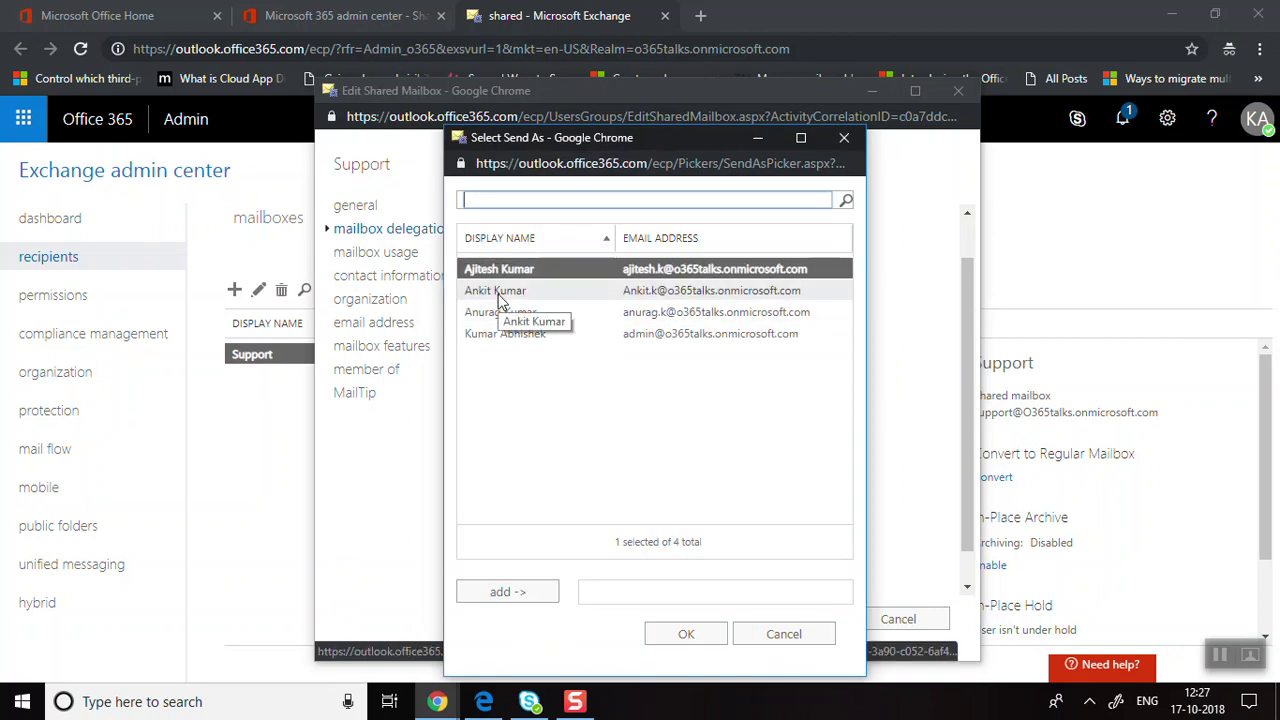
double_click(500, 292)
left_click(686, 640)
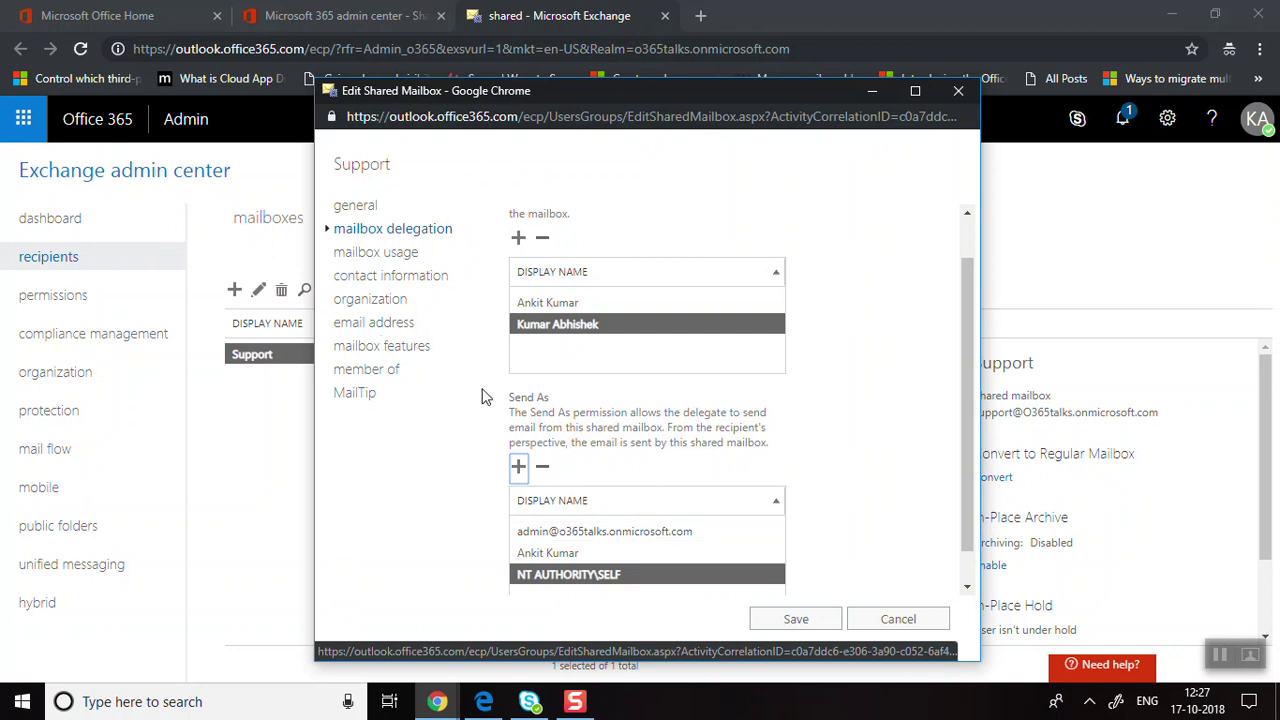
left_click_drag(510, 412, 793, 457)
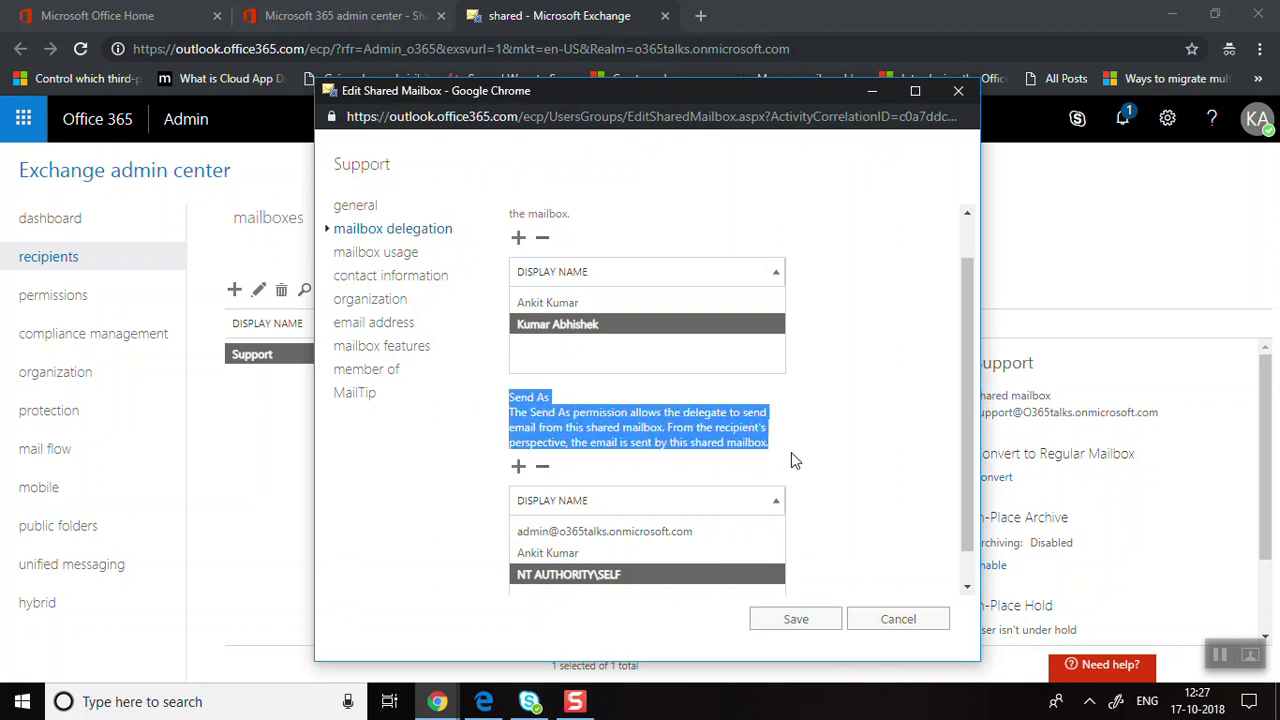
left_click(860, 512)
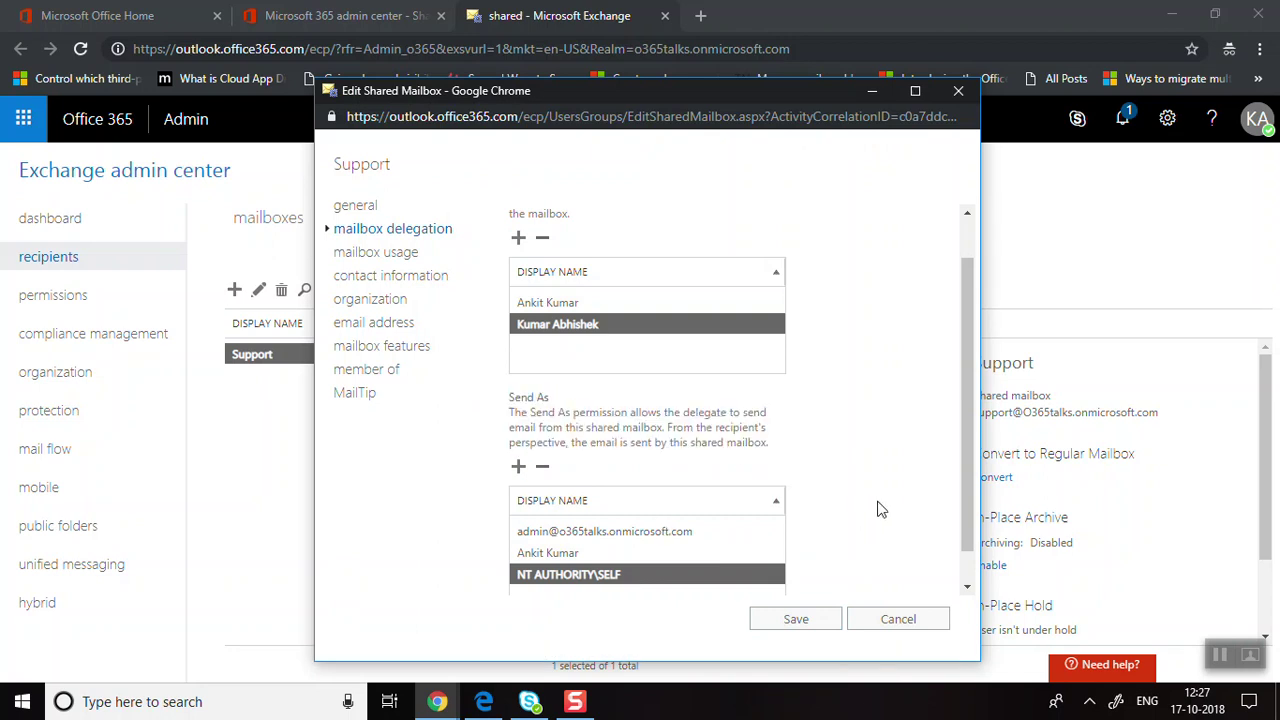
left_click(588, 554)
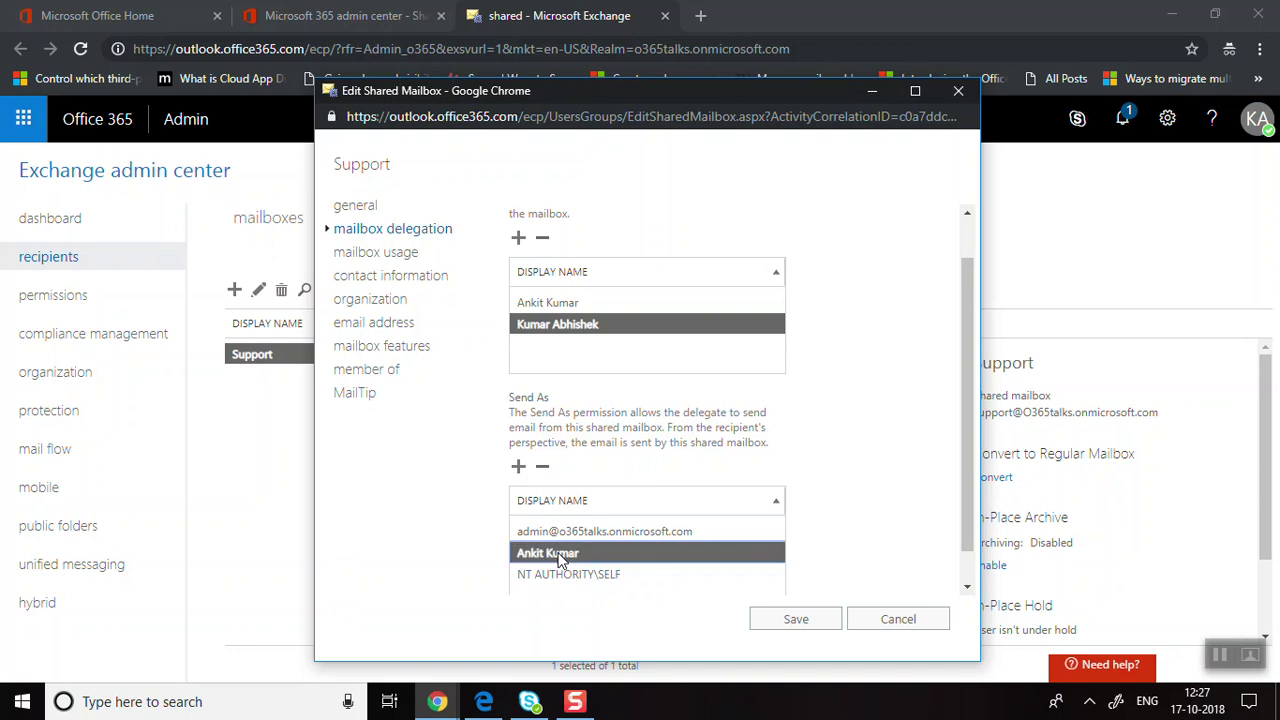
left_click(779, 622)
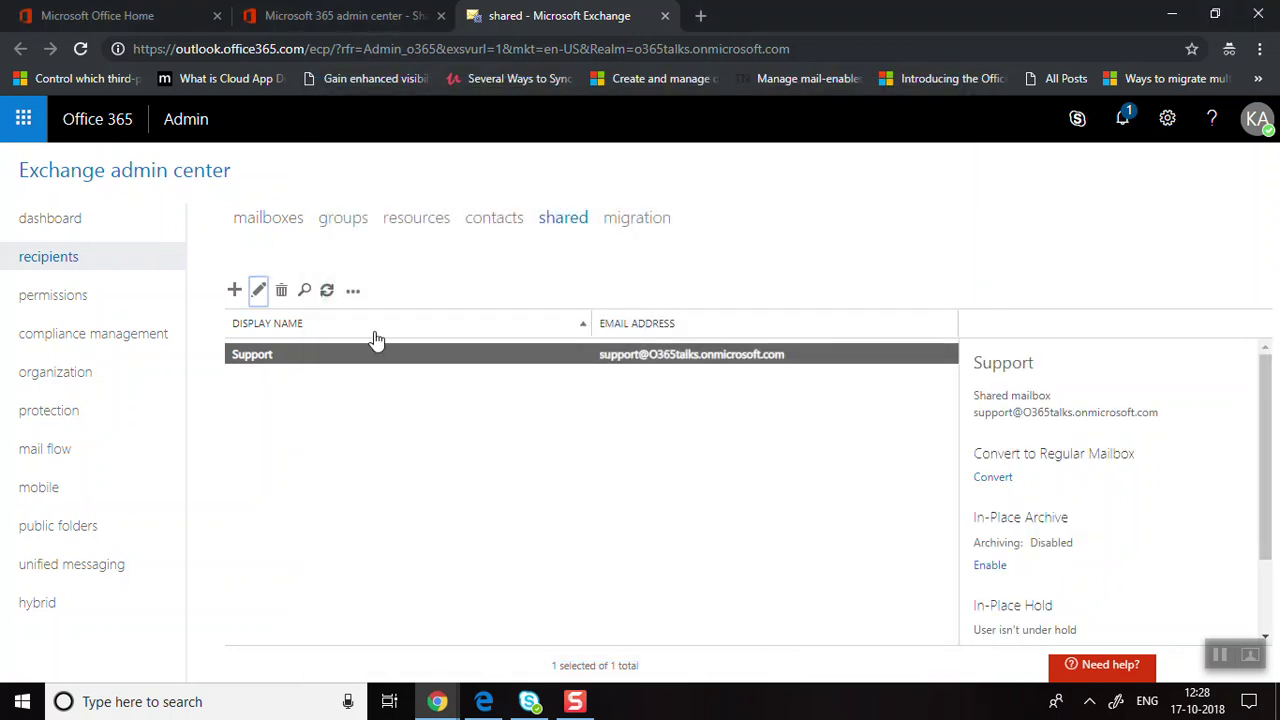
left_click(328, 293)
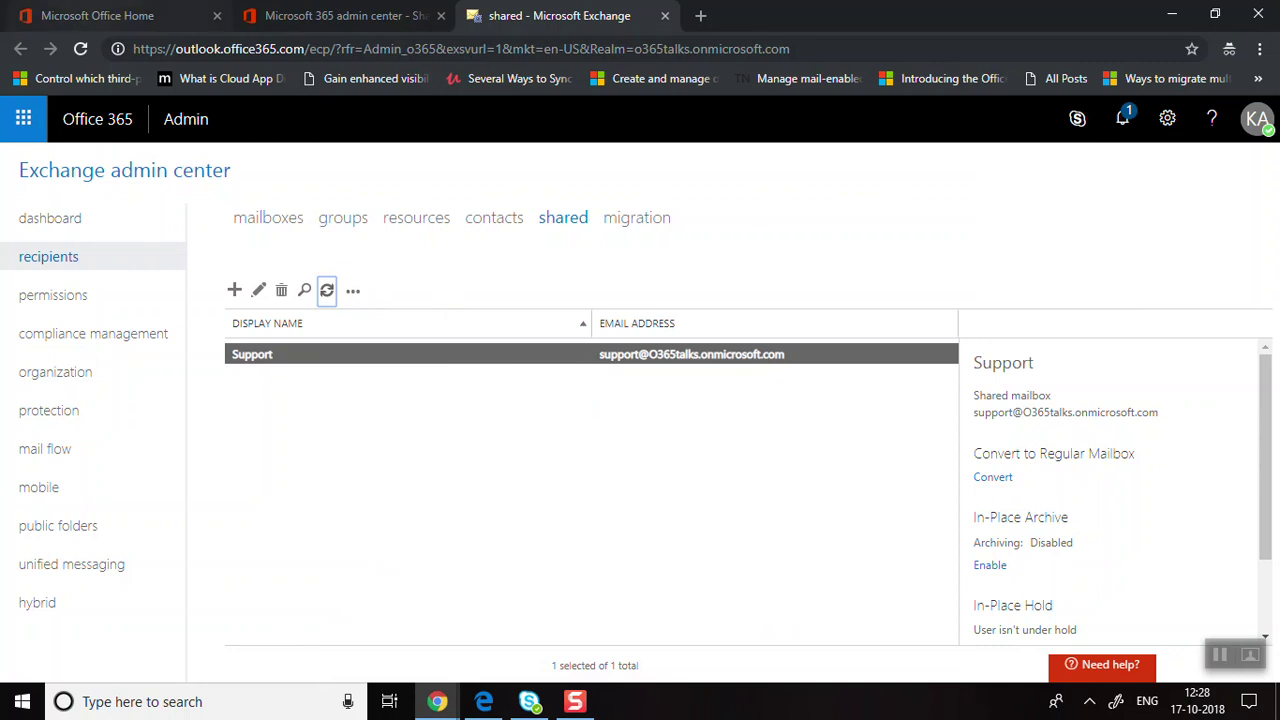
Open Outlook on the web from the Office home page and dismiss the Skype chat tip.
key("ctrl+1")
left_click(150, 339)
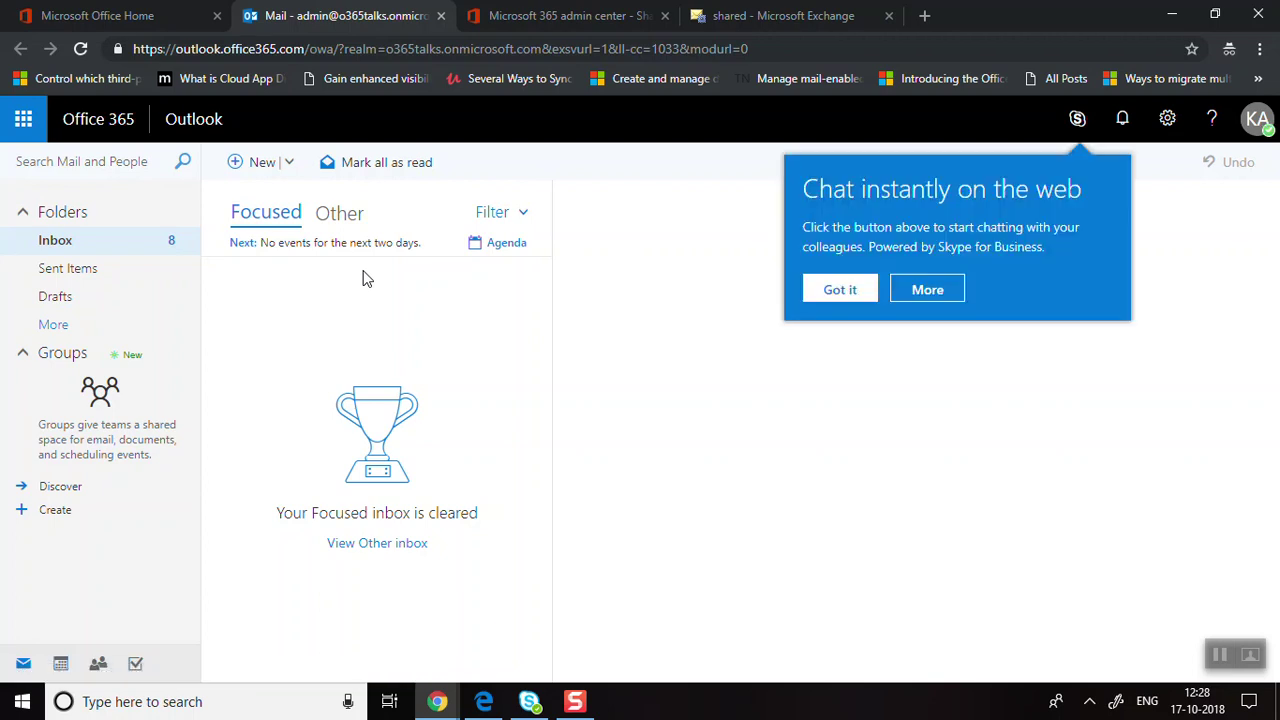
left_click(848, 292)
Open the support shared mailbox as another mailbox from the signed-in account's options.
left_click(1257, 120)
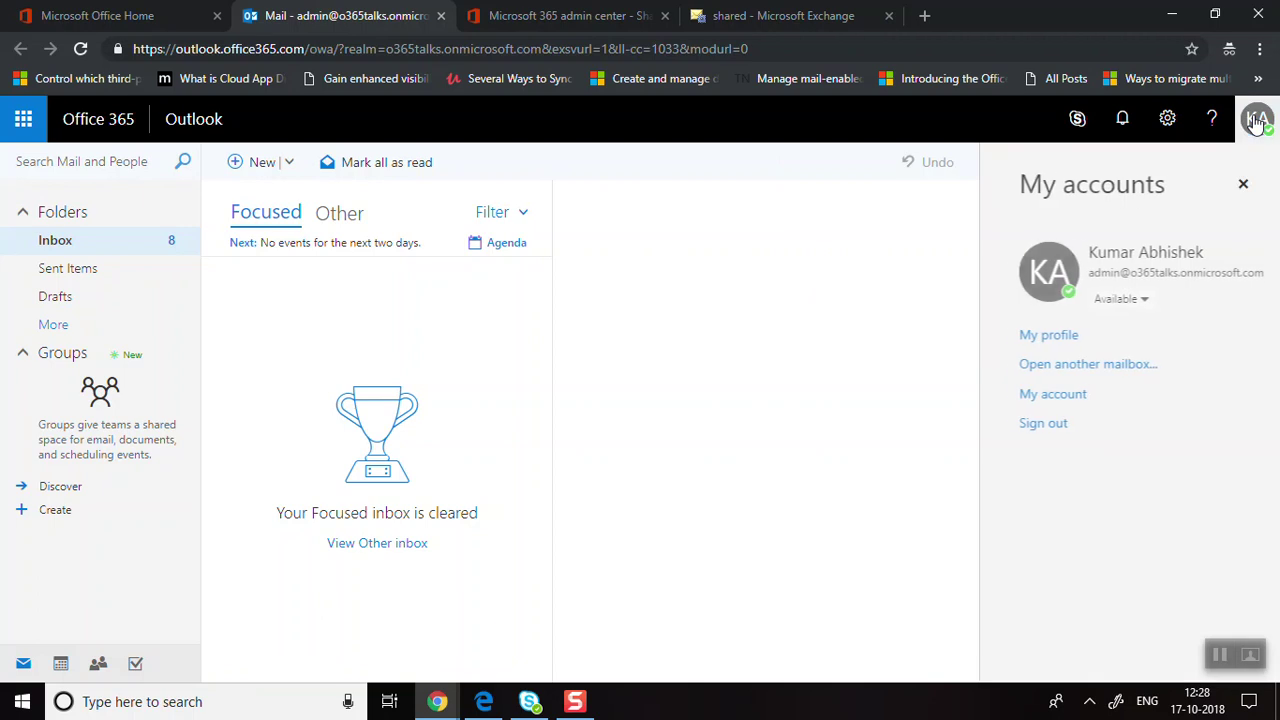
left_click(1037, 366)
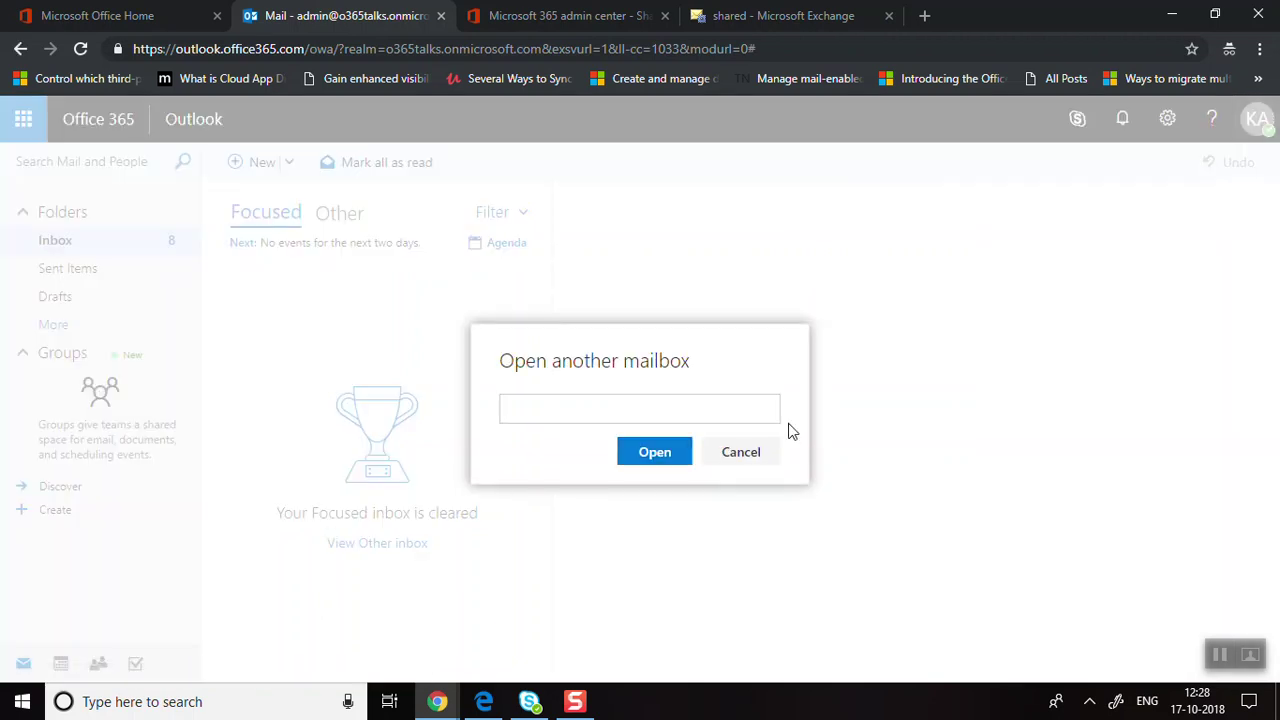
type("support")
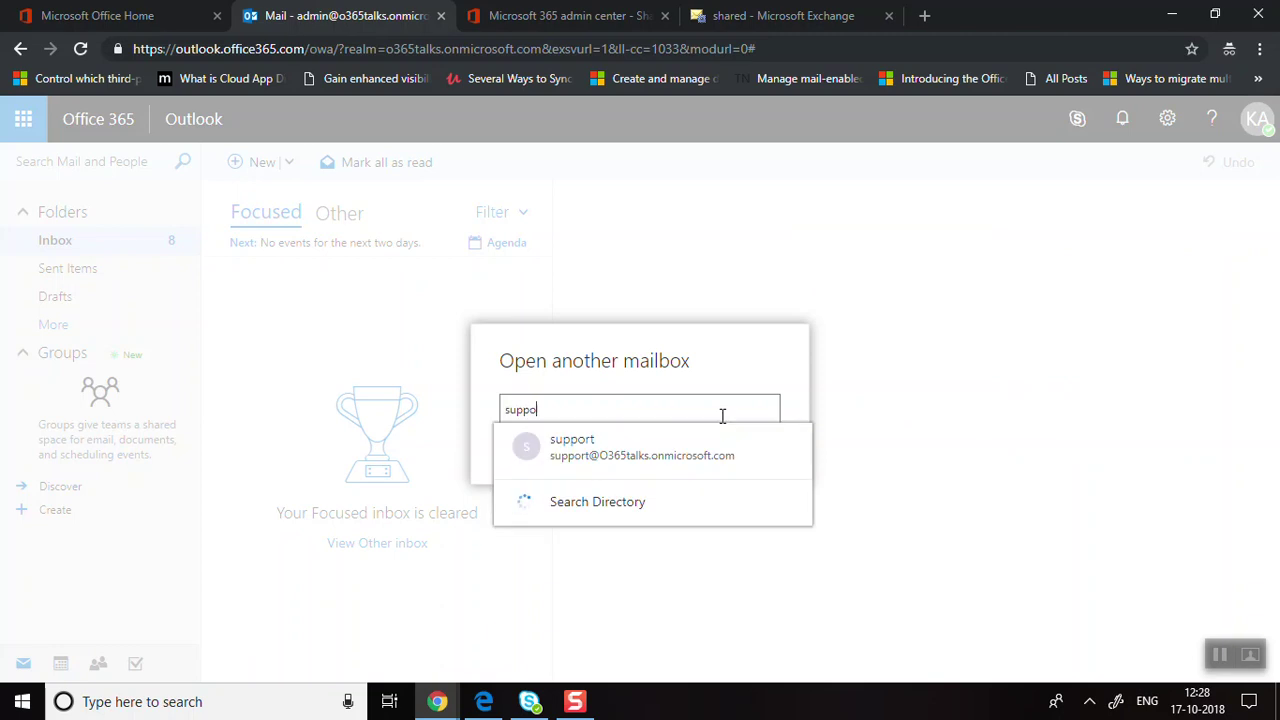
left_click(600, 452)
left_click(650, 493)
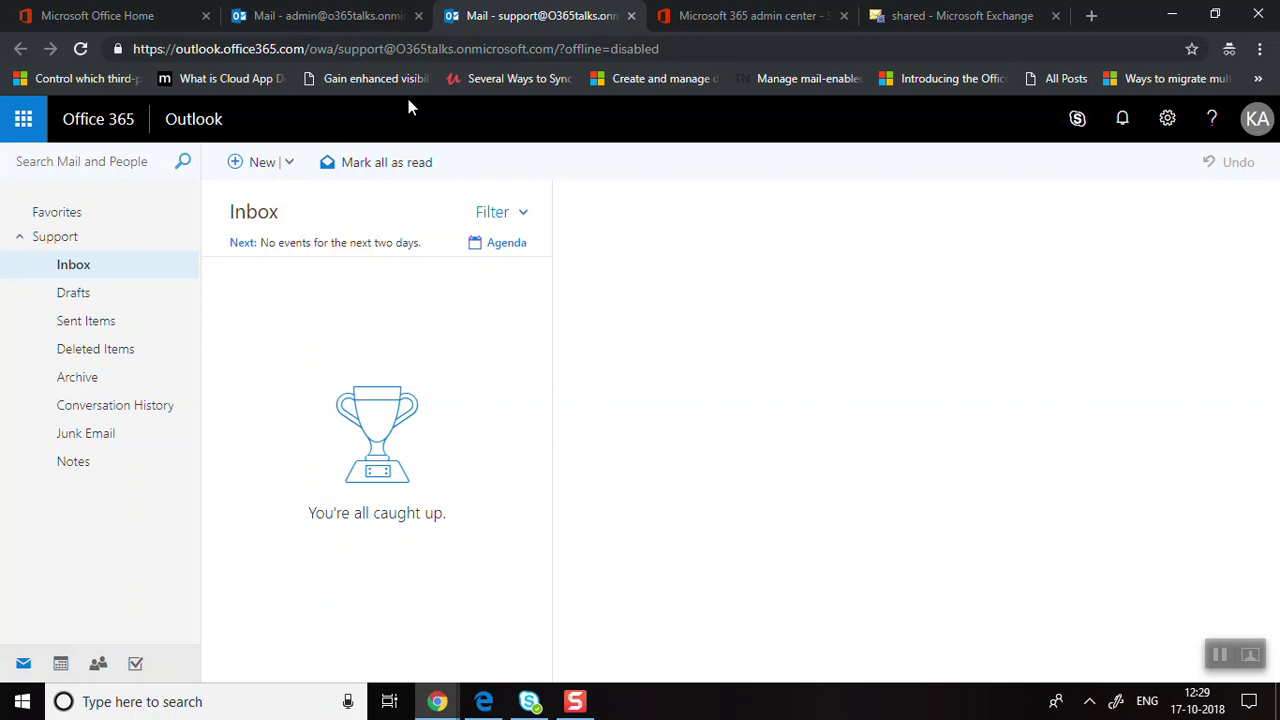
Return to the administrator's own mailbox, start a new message and show its From field.
left_click(380, 15)
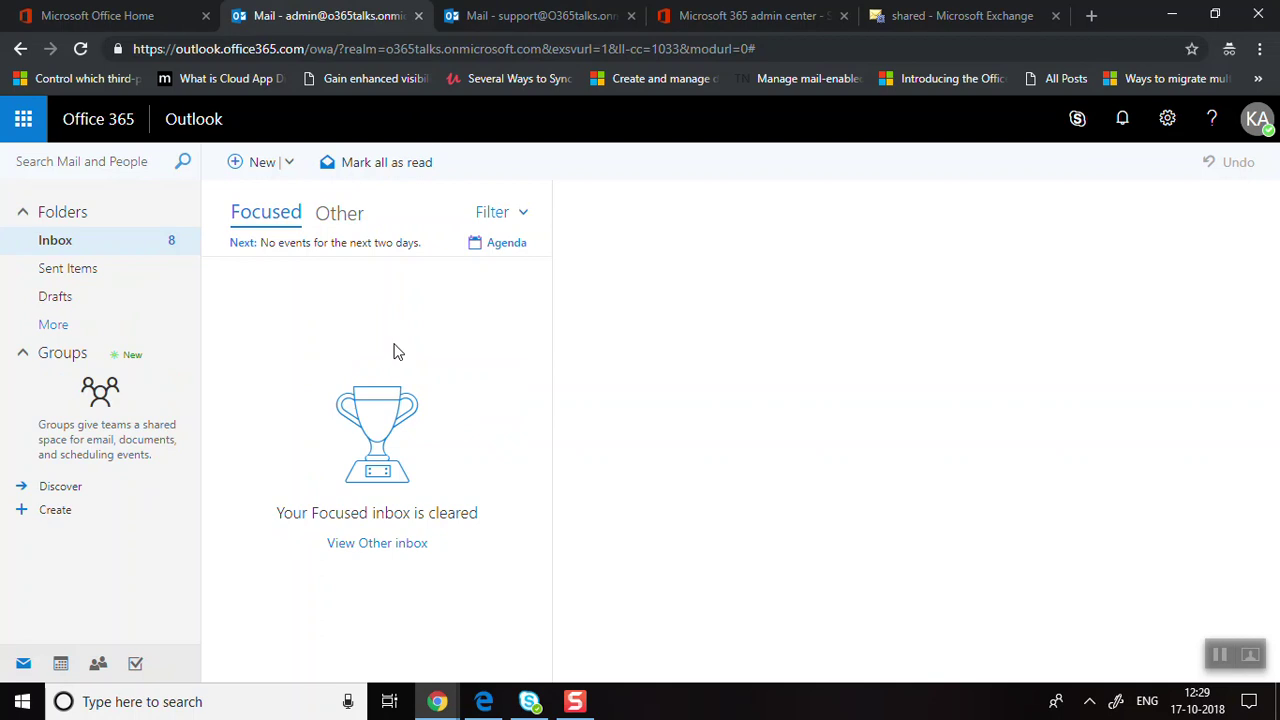
left_click(256, 164)
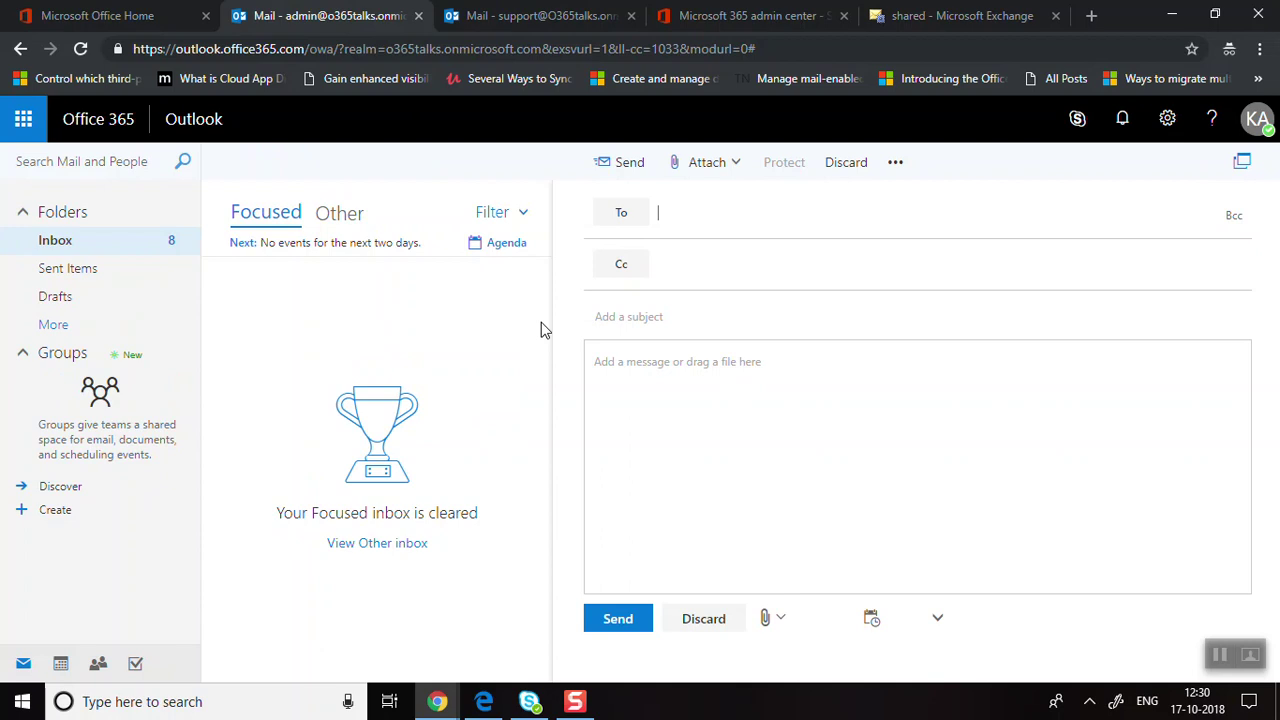
left_click(895, 166)
left_click(912, 222)
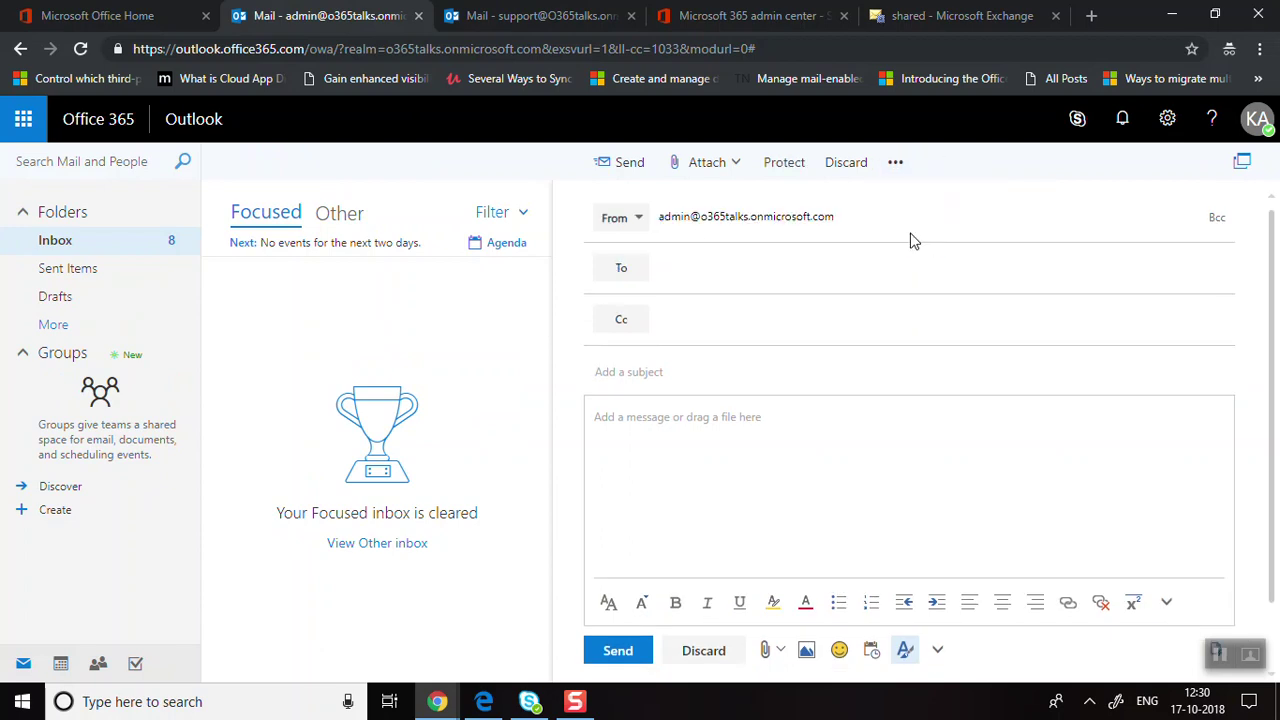
Replace the message's From address with the support shared mailbox.
left_click(630, 229)
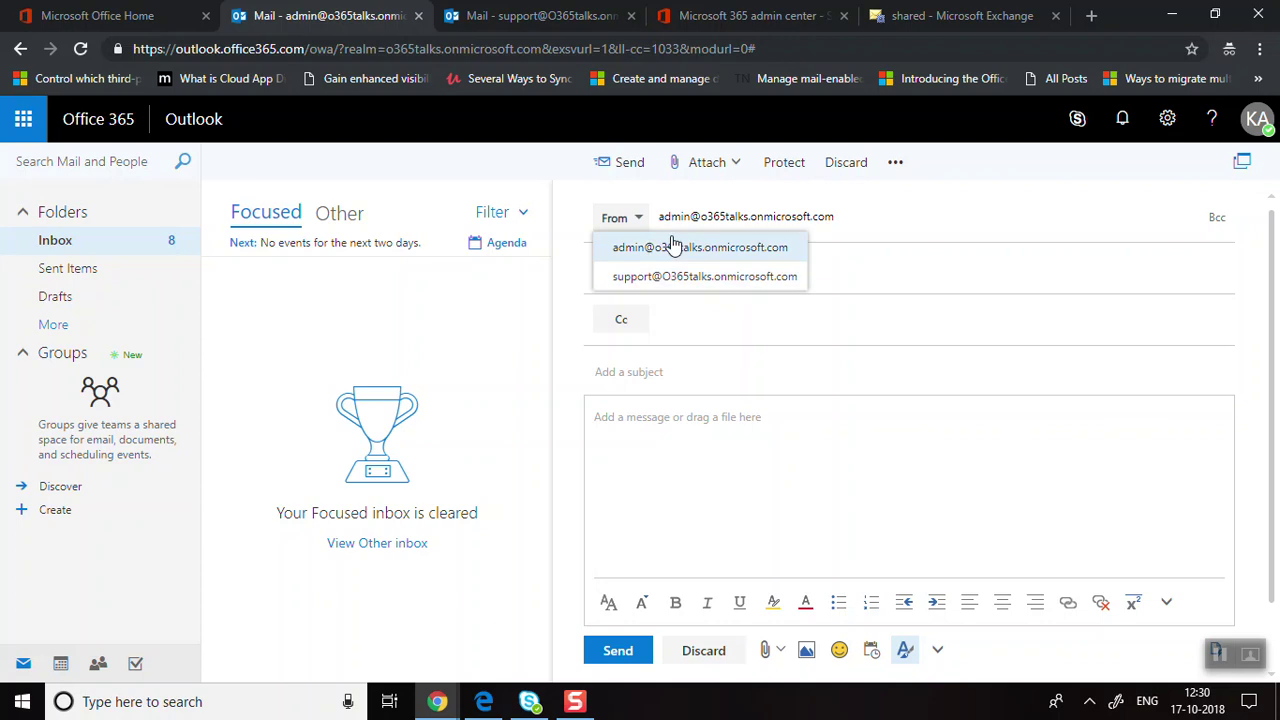
mouse_move(708, 225)
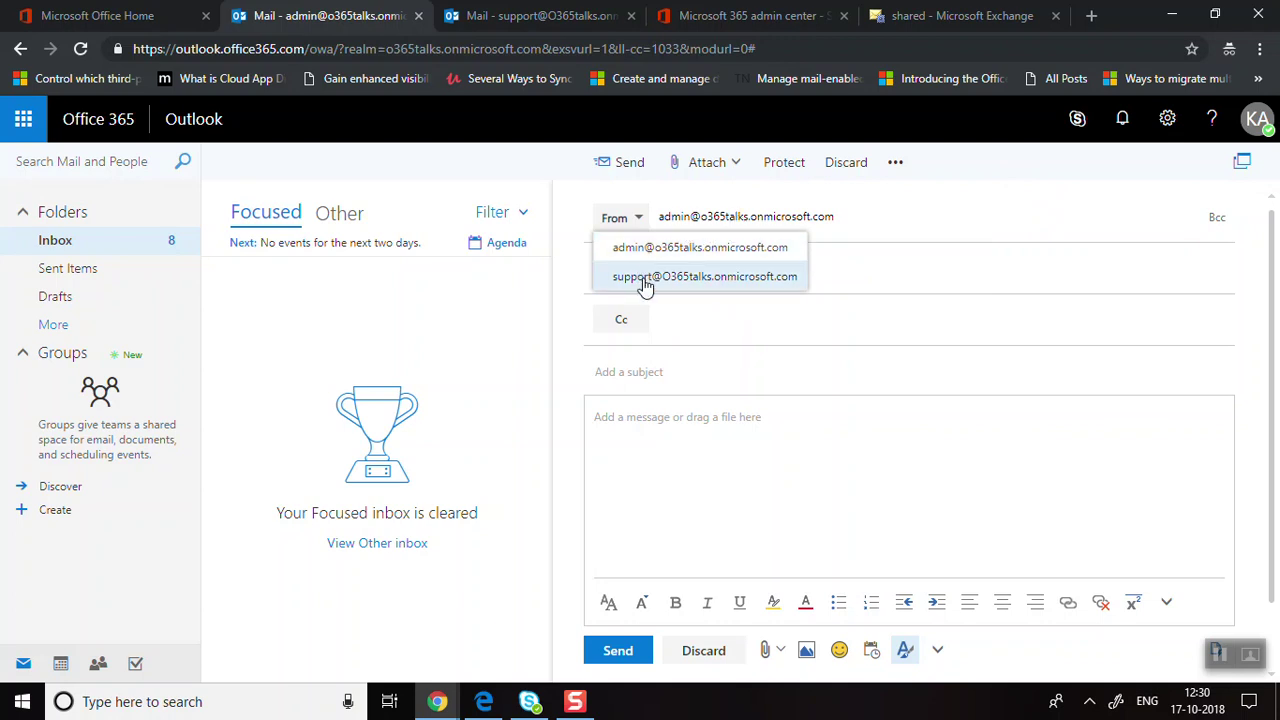
left_click(917, 218)
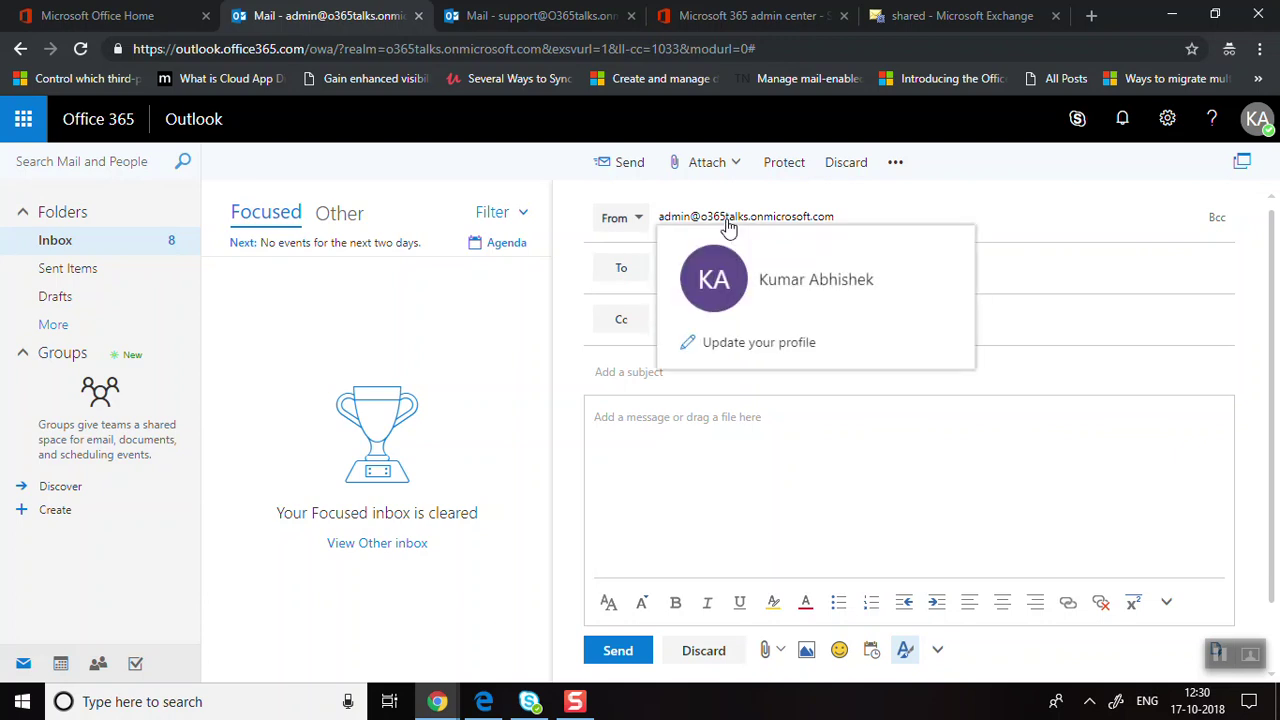
left_click(777, 222)
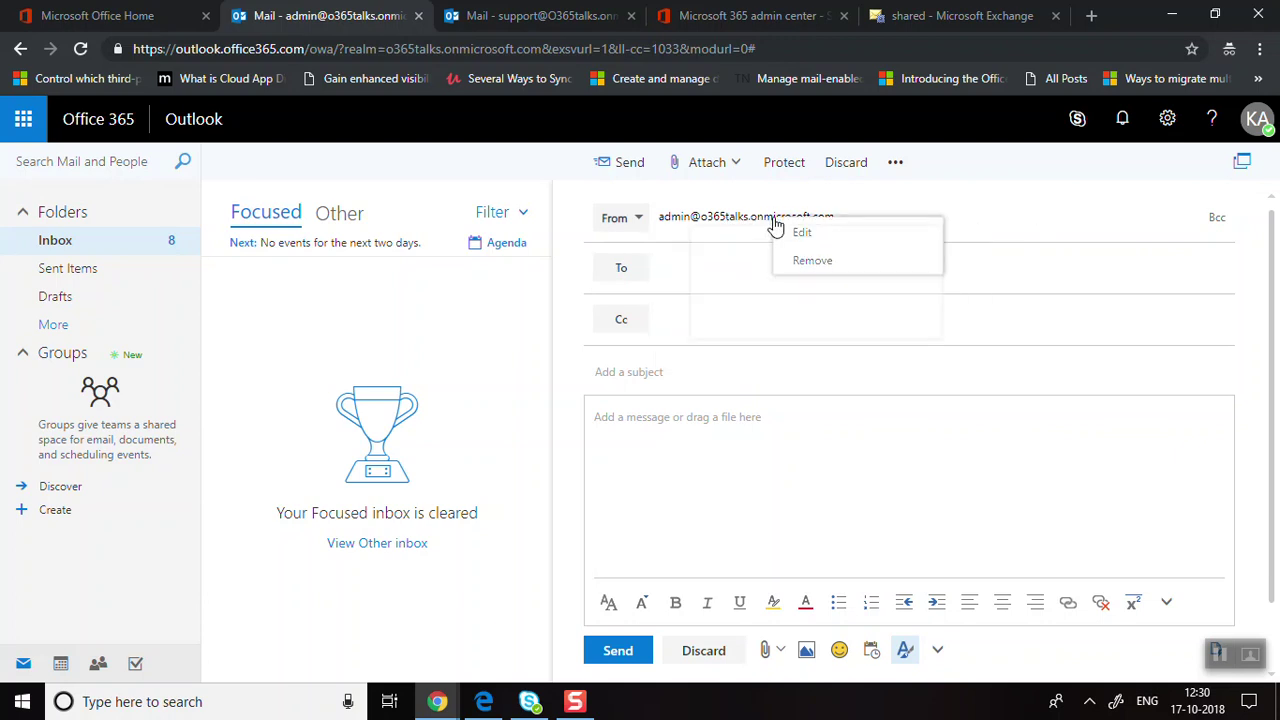
left_click(812, 264)
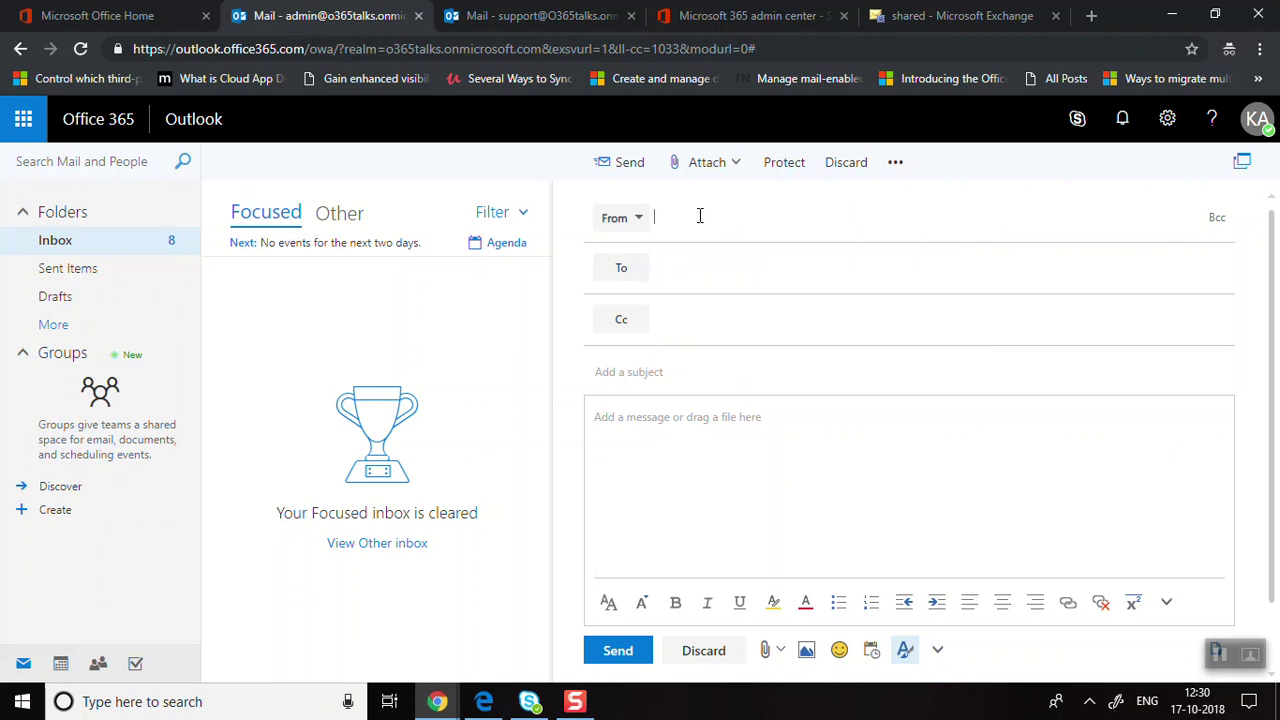
type("support")
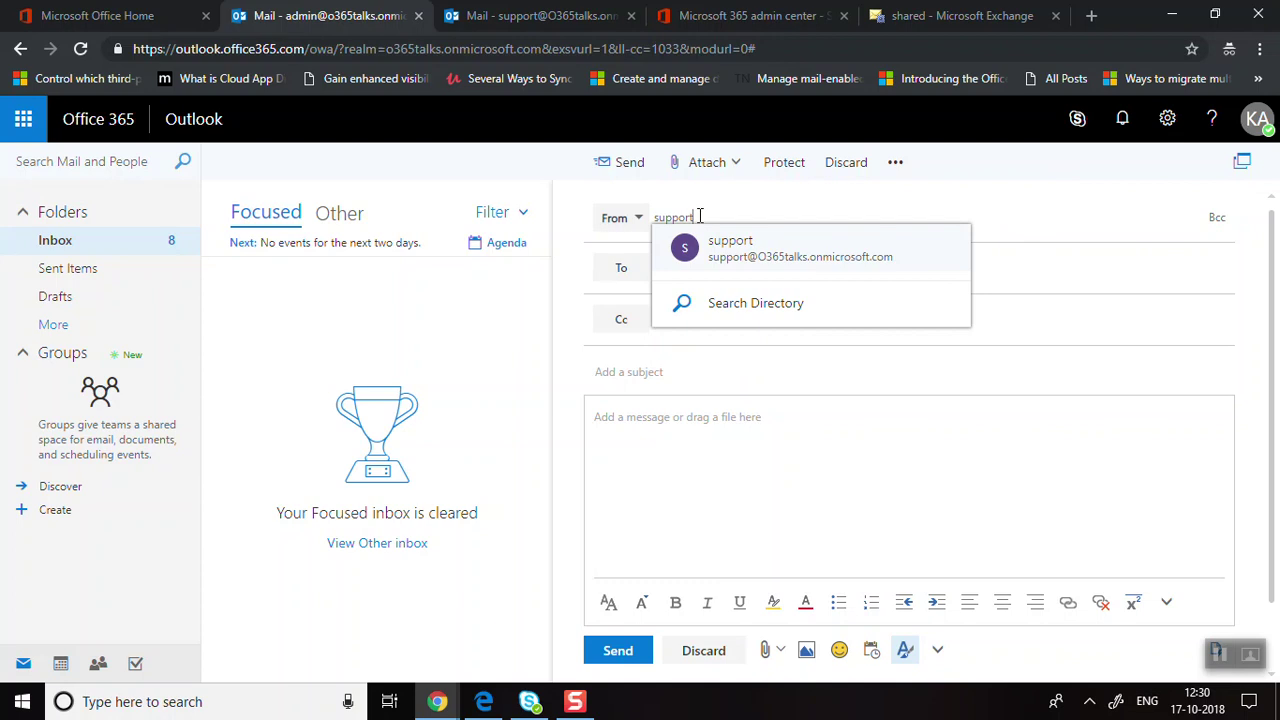
key("Return")
Address the message to the second user in the organization and set the subject to "Test Email from Support".
left_click(691, 264)
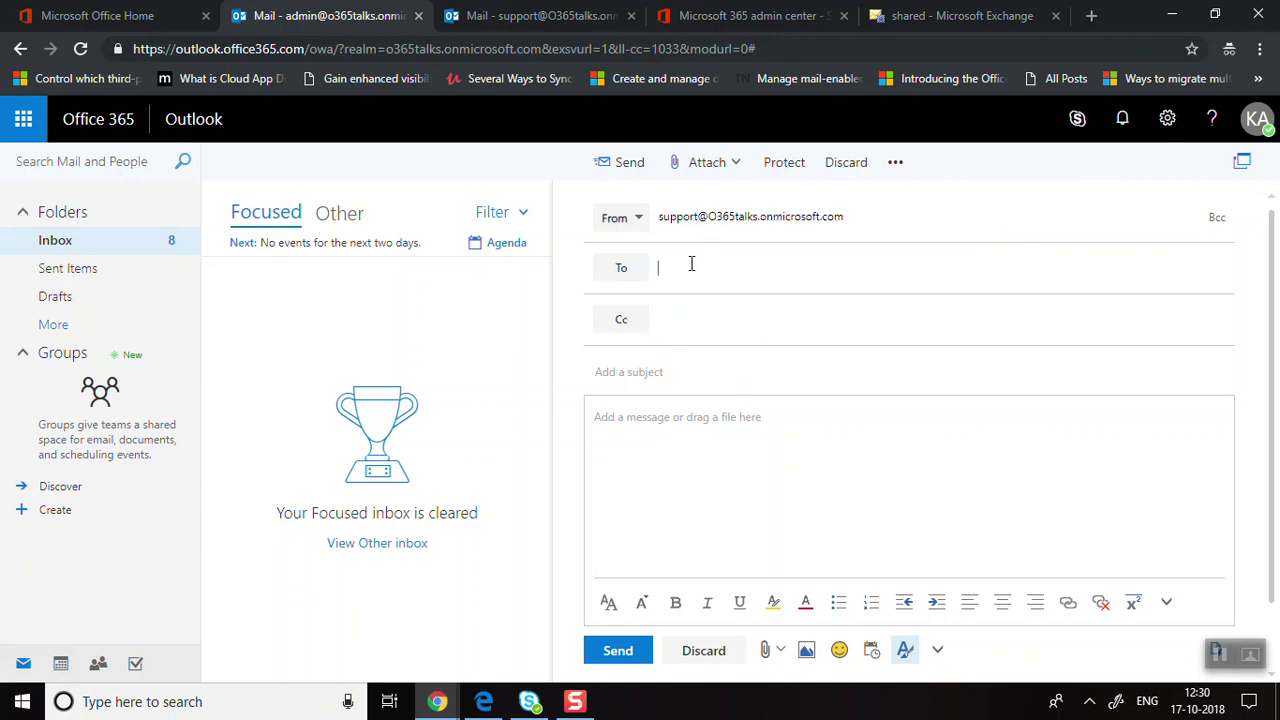
type("anurag")
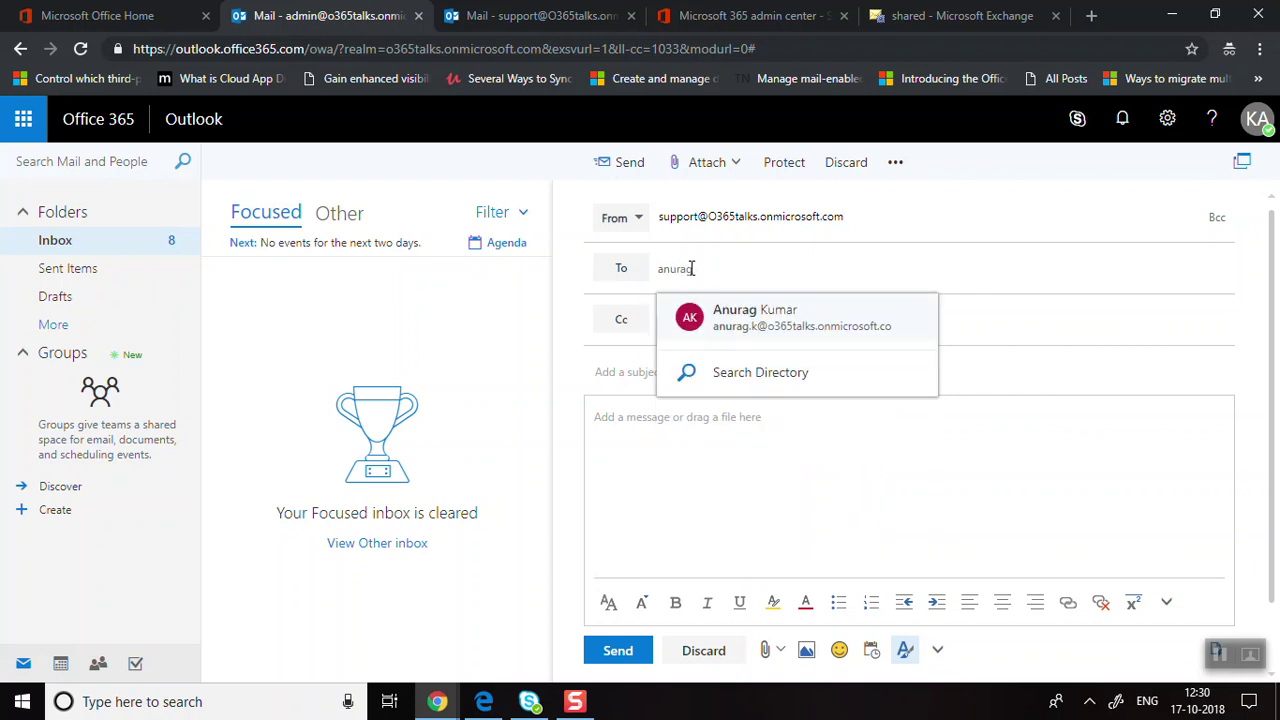
key("Return")
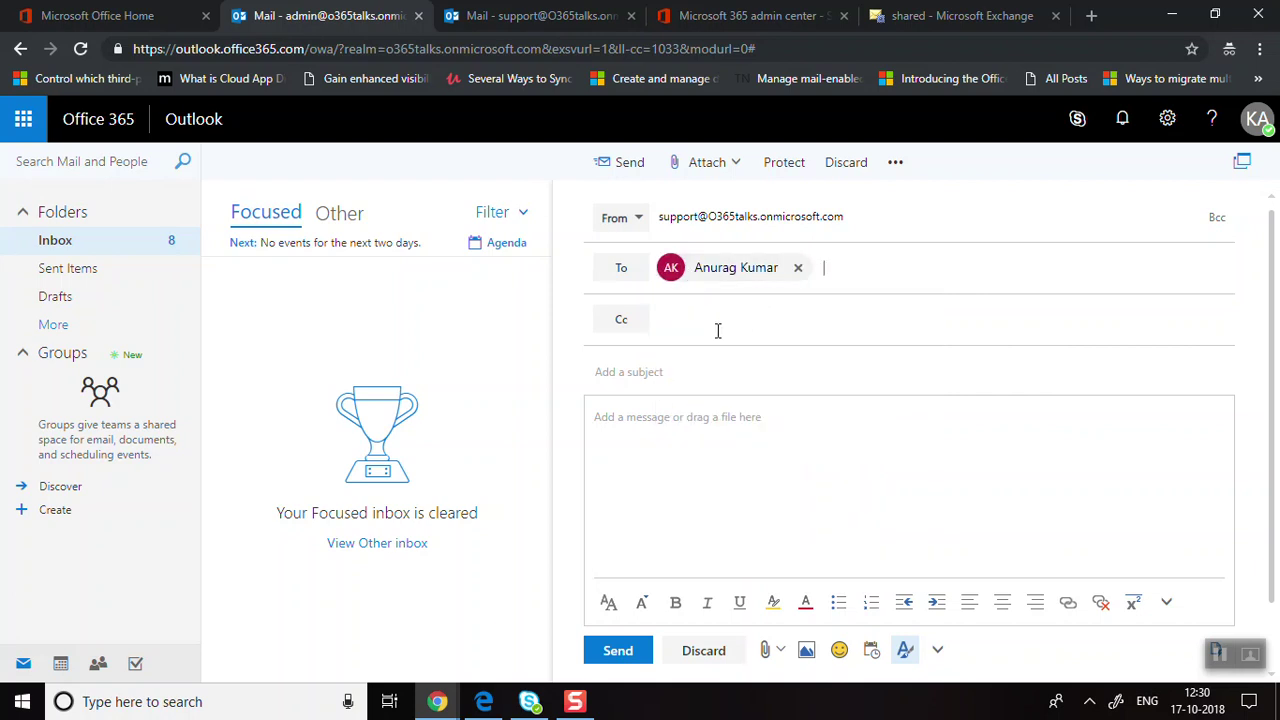
left_click(635, 373)
type("Test ")
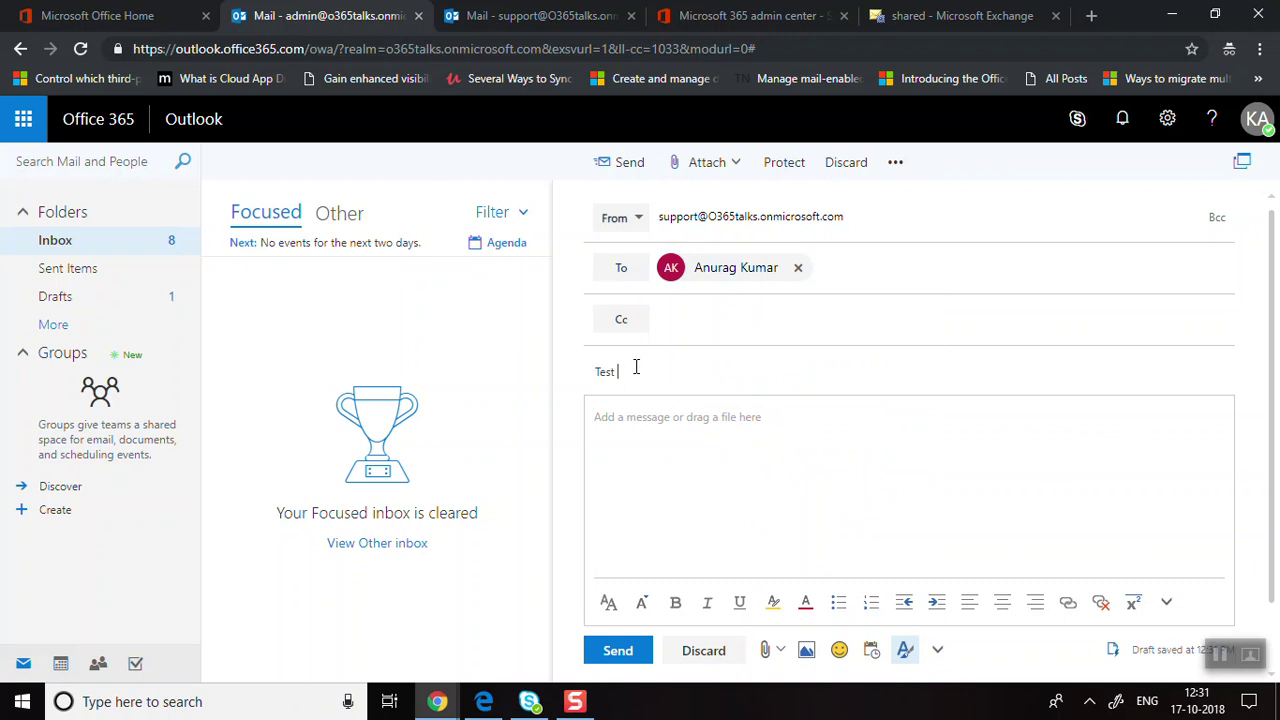
type("Email from Support")
Review the sender and recipient of the test message and send it.
left_click(1259, 120)
left_click(1258, 122)
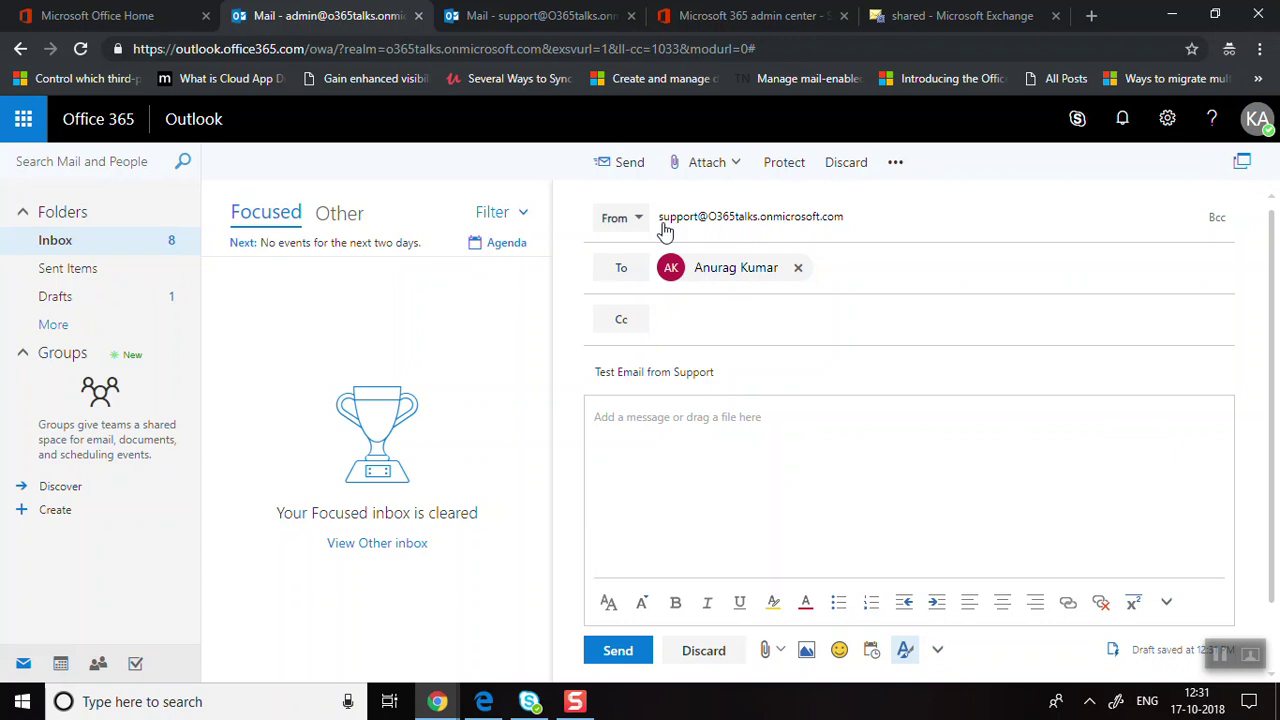
mouse_move(665, 230)
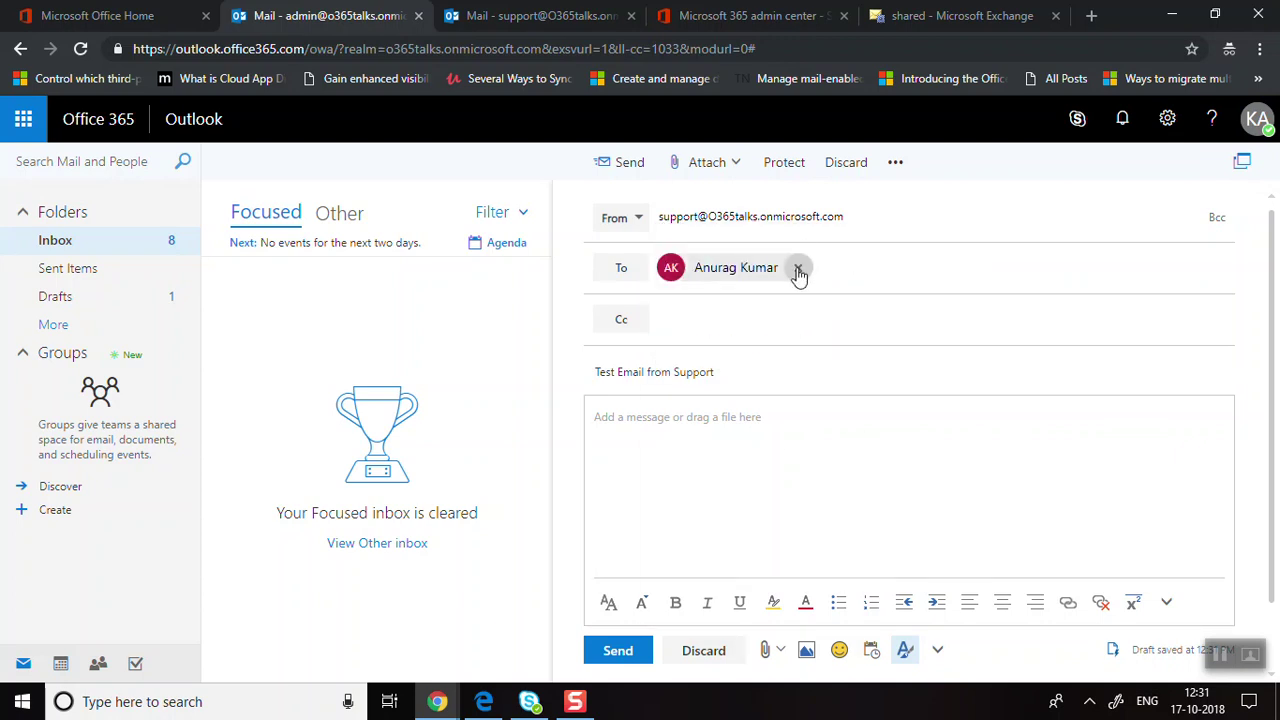
left_click(617, 648)
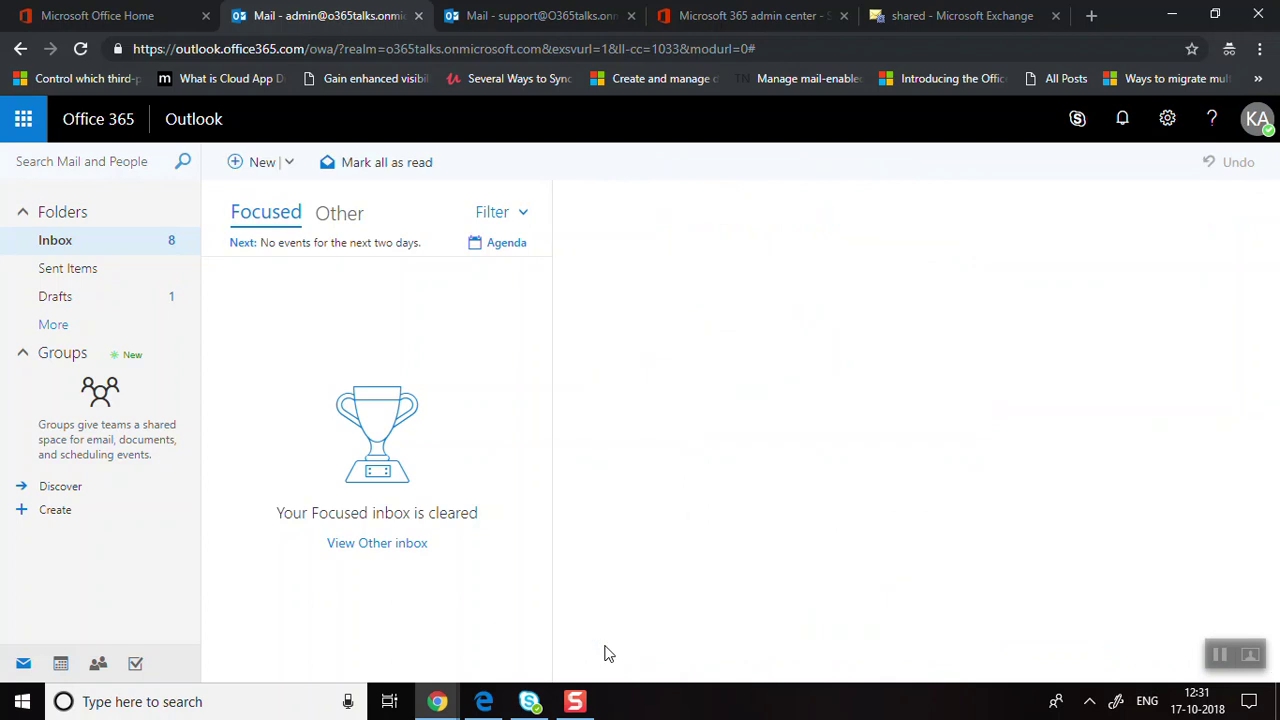
Switch to Microsoft Edge, open "Test Email from Support" in the recipient's inbox, and check its sender and the signed-in account.
left_click(485, 695)
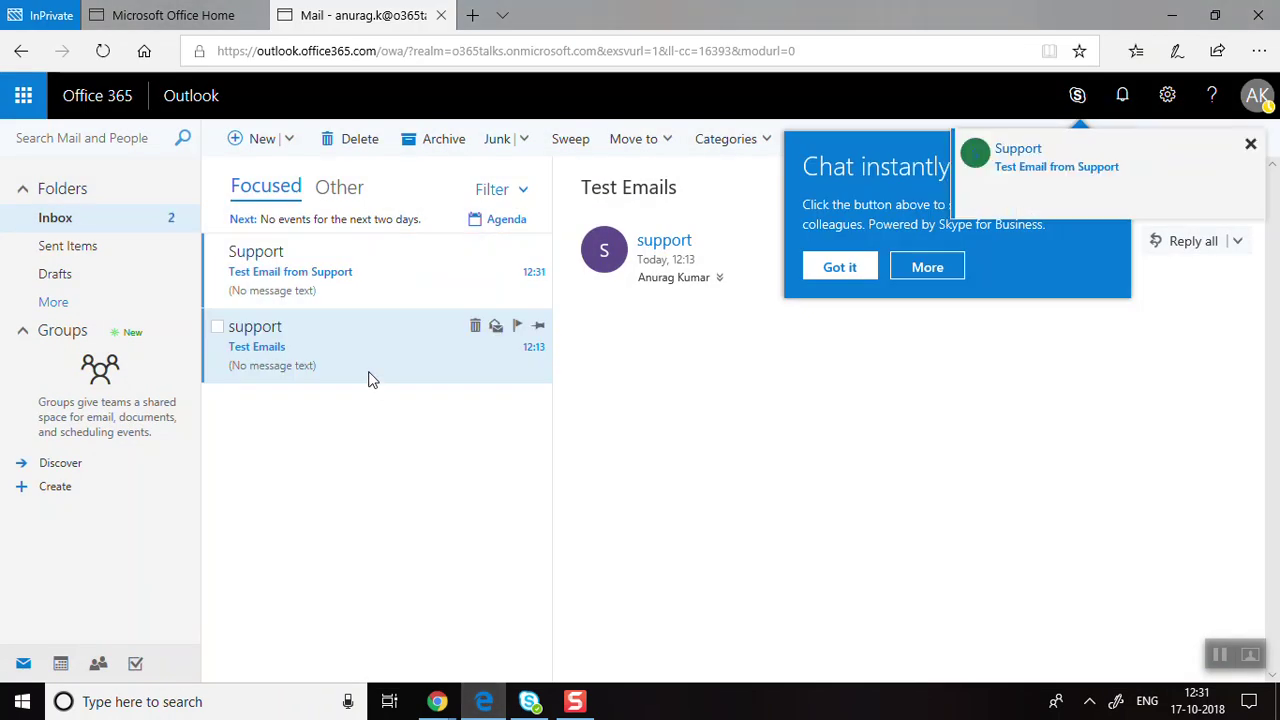
left_click(297, 272)
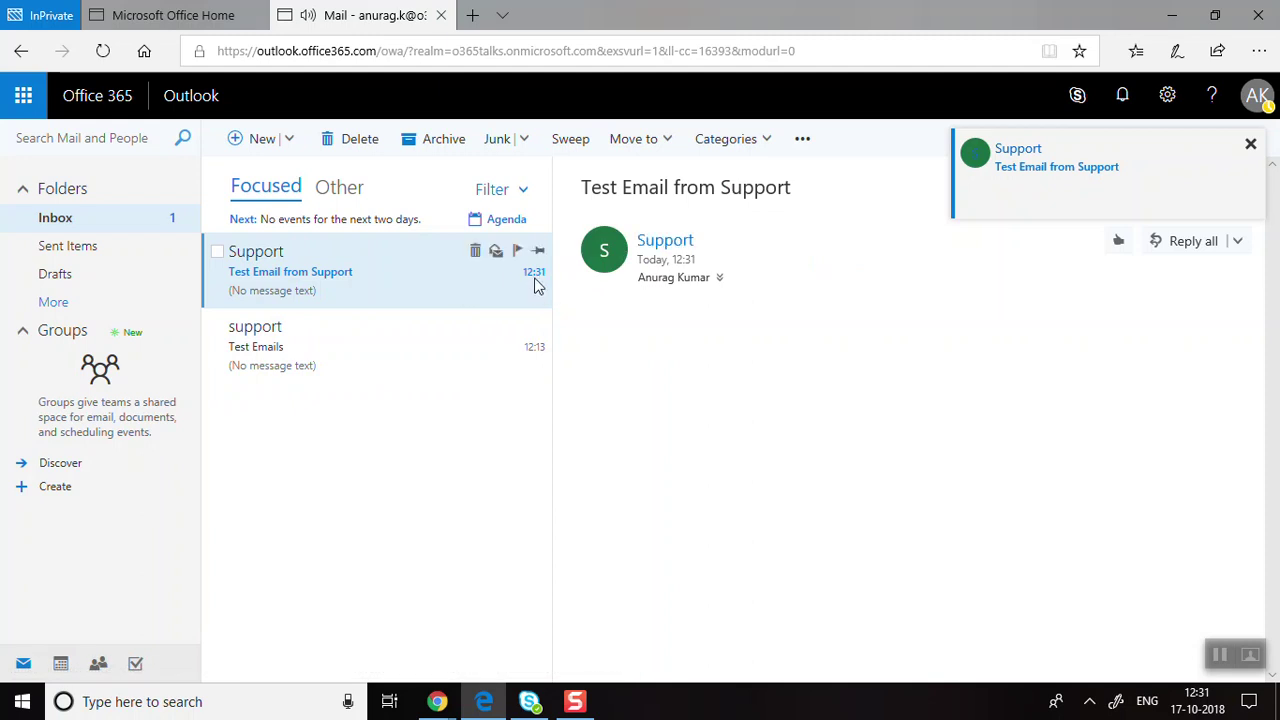
left_click(1250, 144)
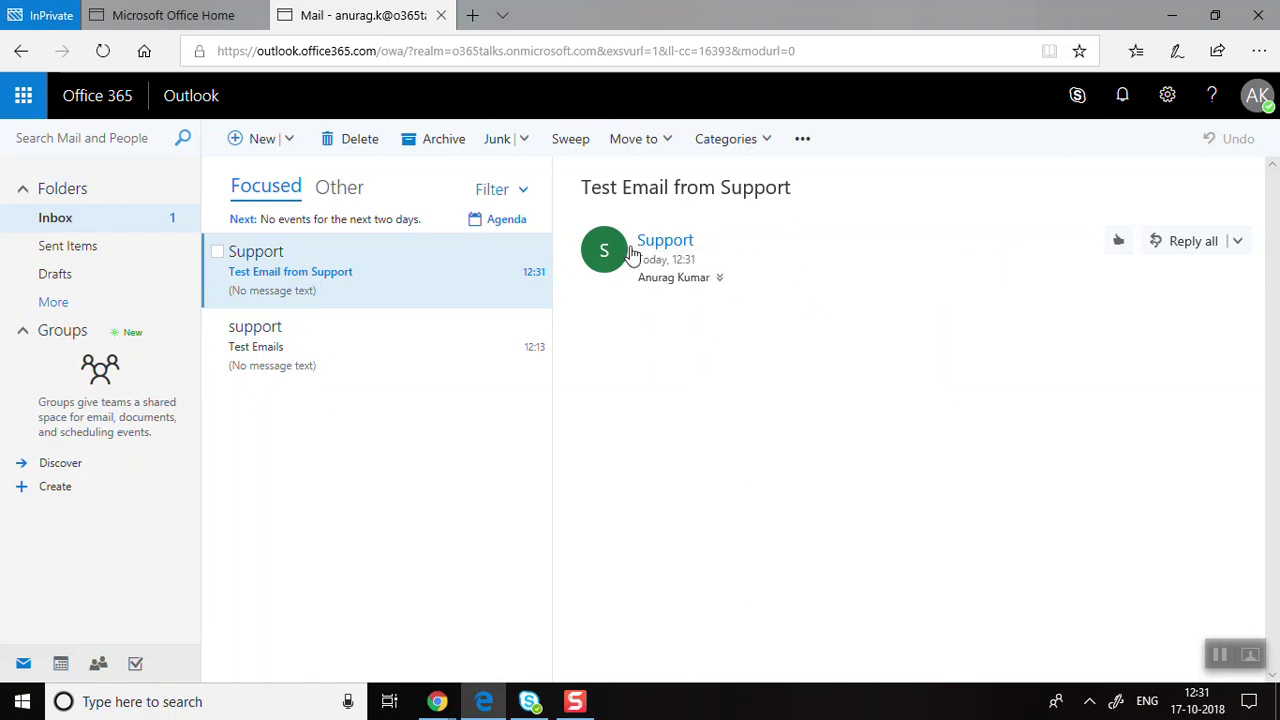
mouse_move(645, 254)
left_click(1258, 97)
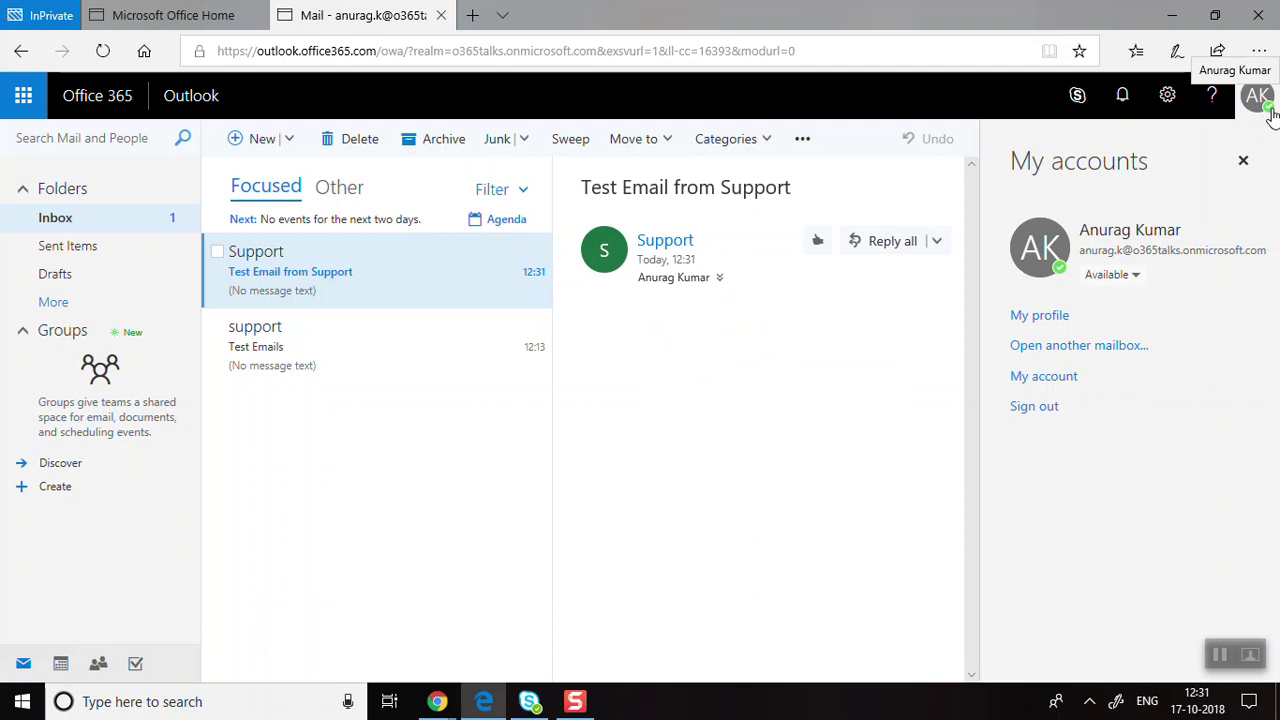
left_click(1258, 98)
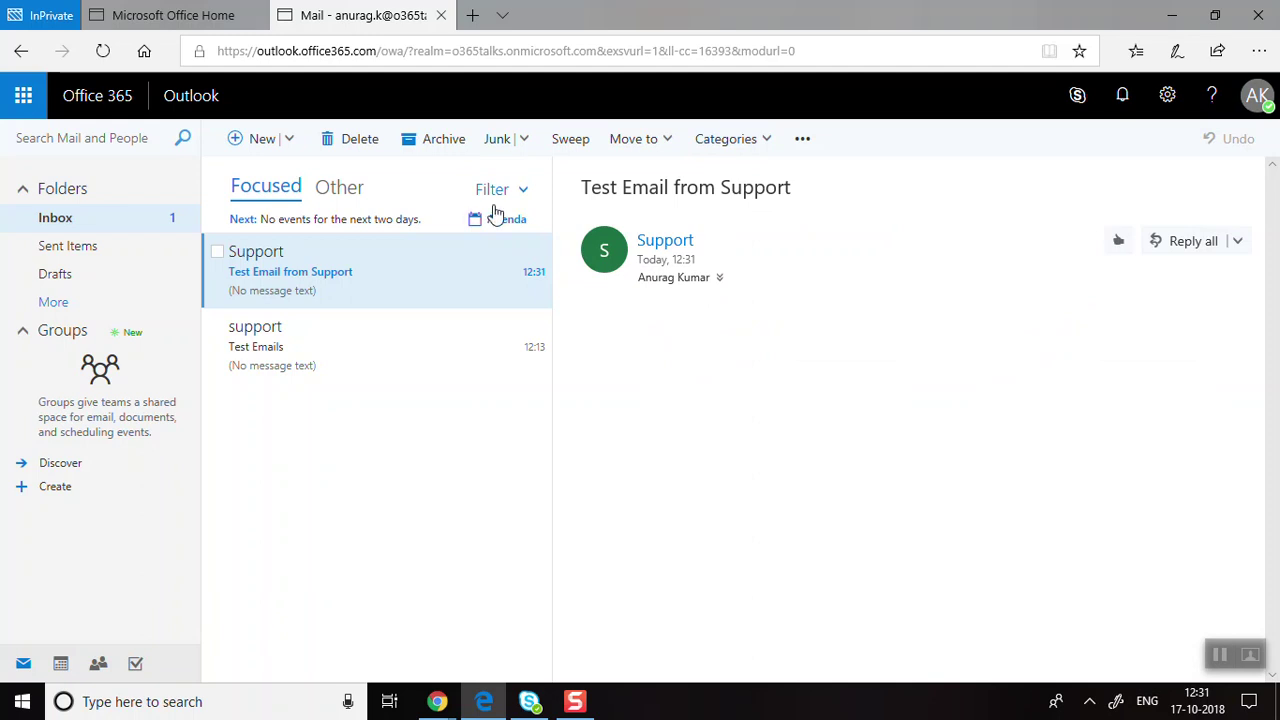
Switch back to Chrome and show the Active users list in the Microsoft 365 admin center.
key("alt+Tab")
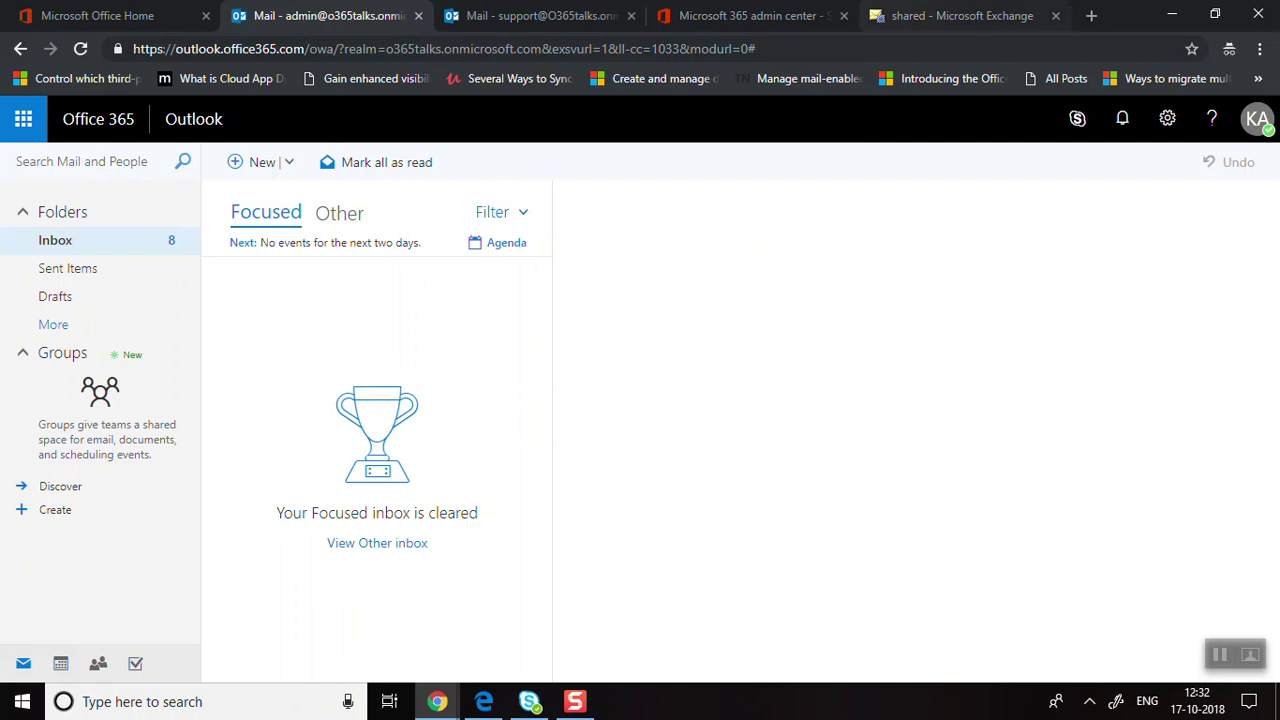
left_click(740, 15)
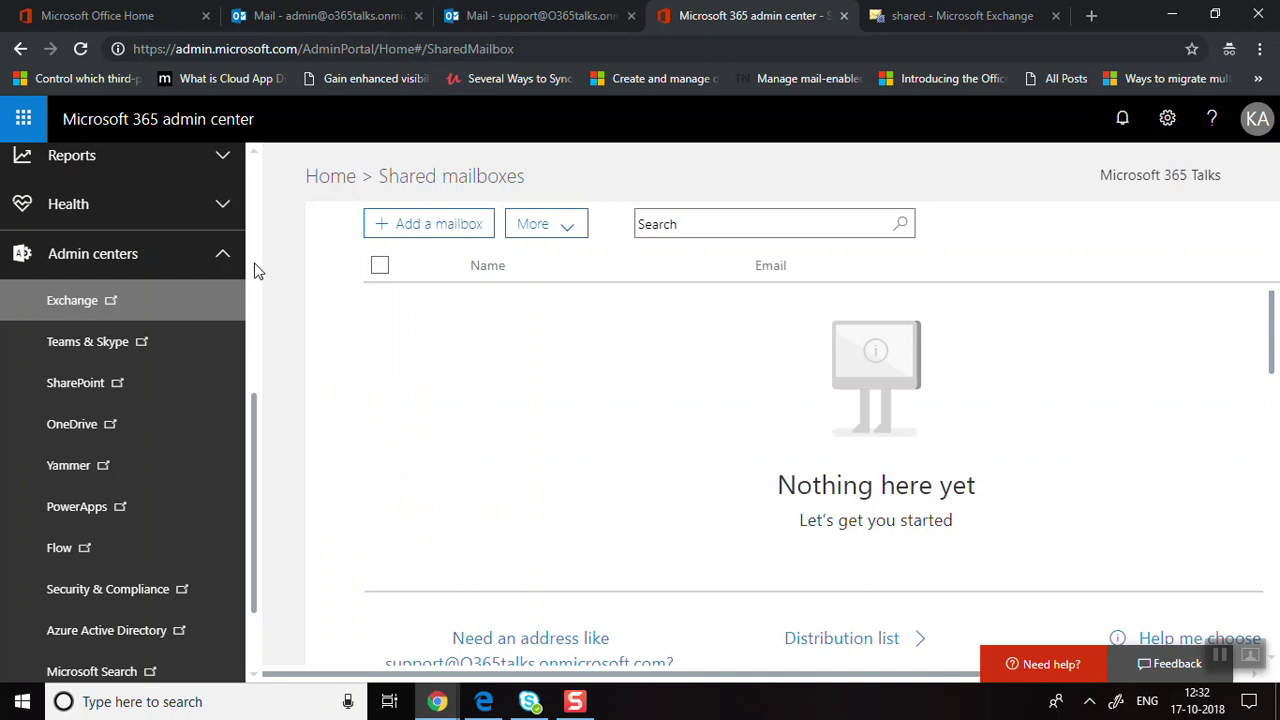
scroll(253, 250, "up", 5)
scroll(255, 226, "up", 1)
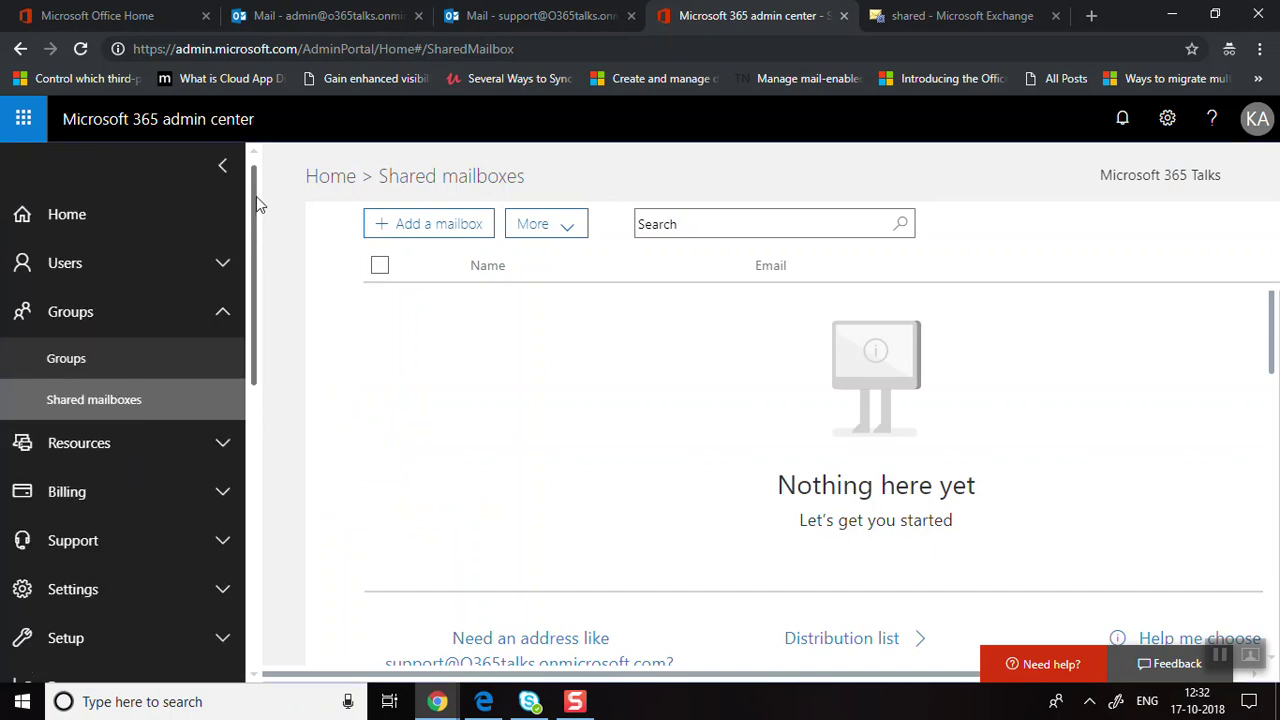
left_click(134, 277)
left_click(117, 320)
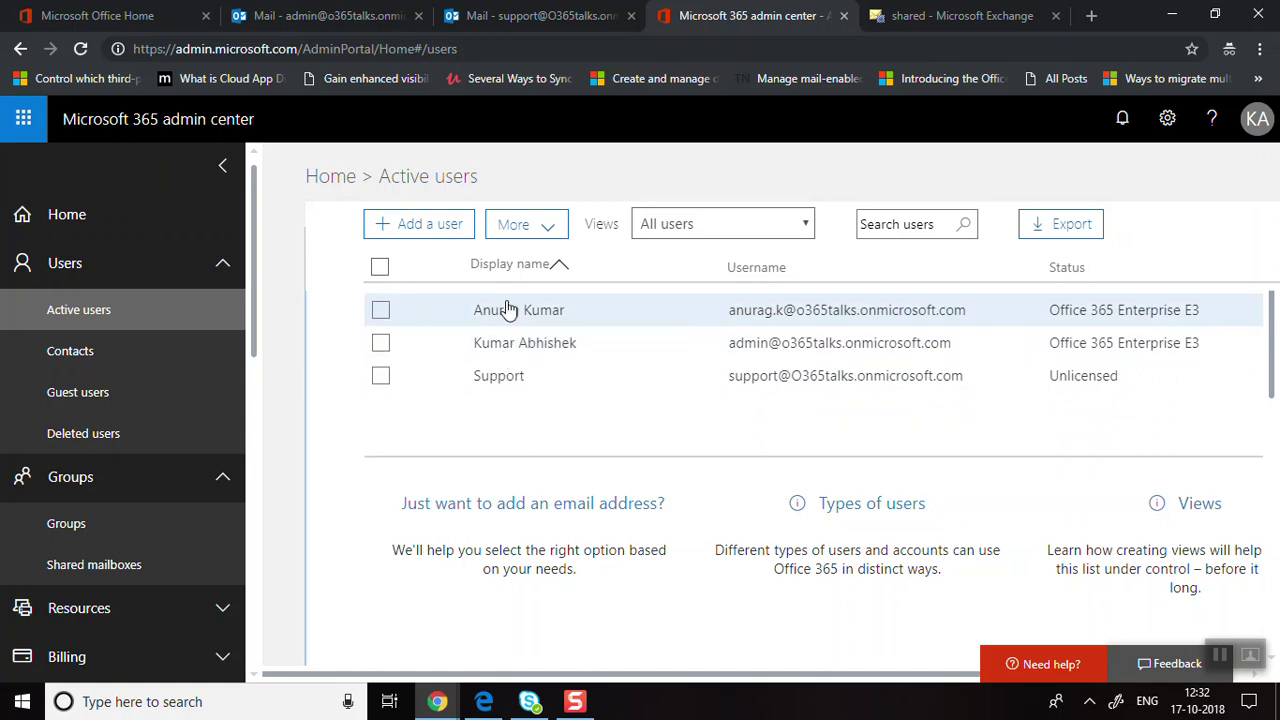
Convert the first listed active user's mailbox to a shared mailbox from that user's mail settings.
left_click(509, 310)
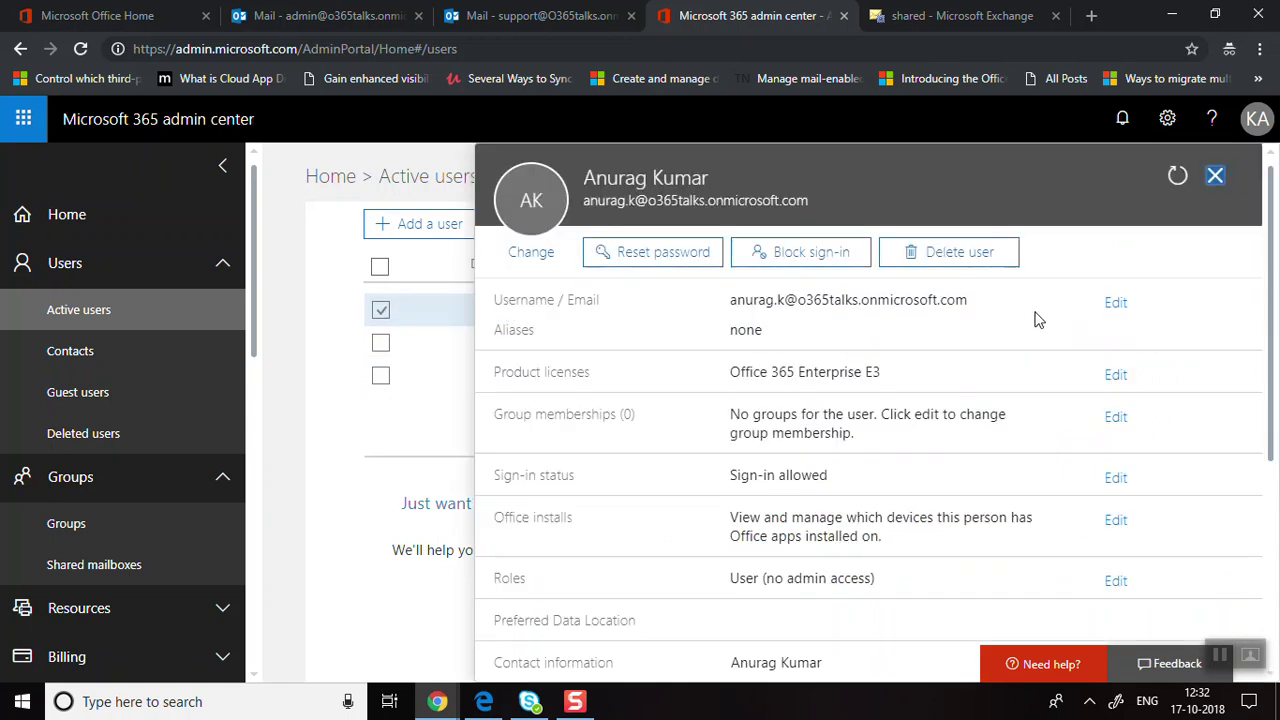
left_click_drag(1277, 195, 1277, 360)
left_click(631, 455)
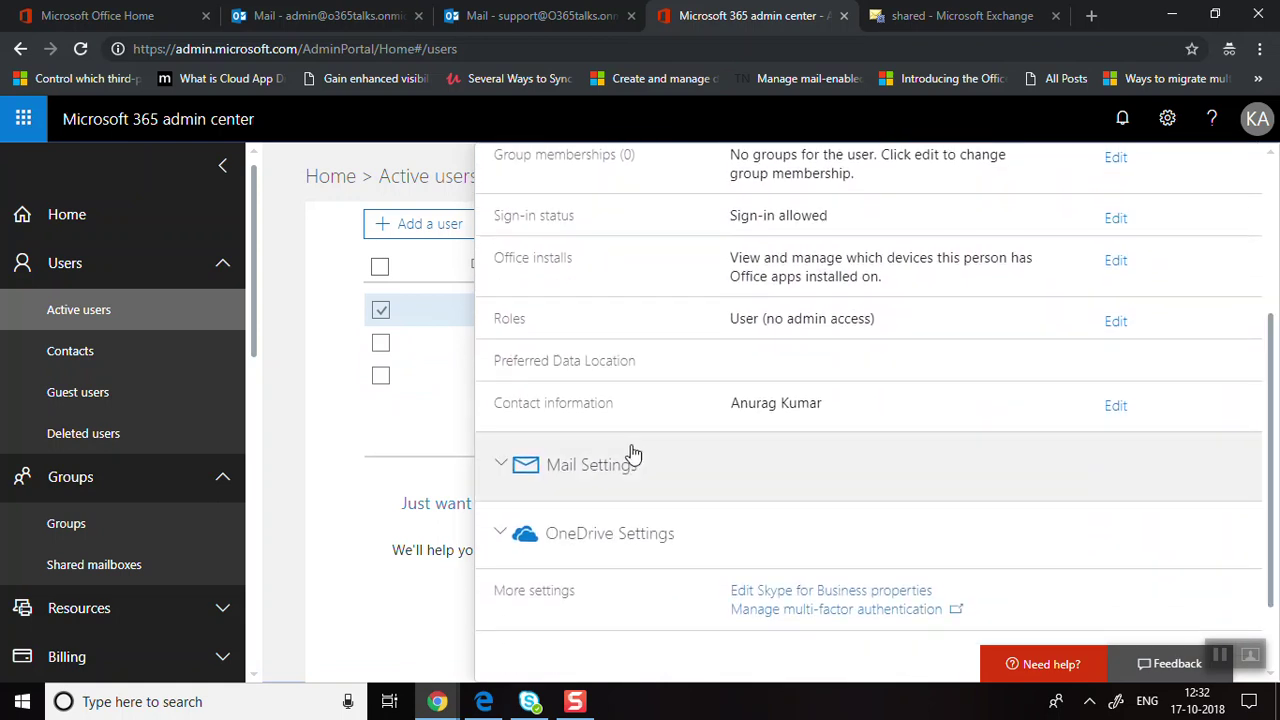
left_click_drag(1275, 310, 1273, 457)
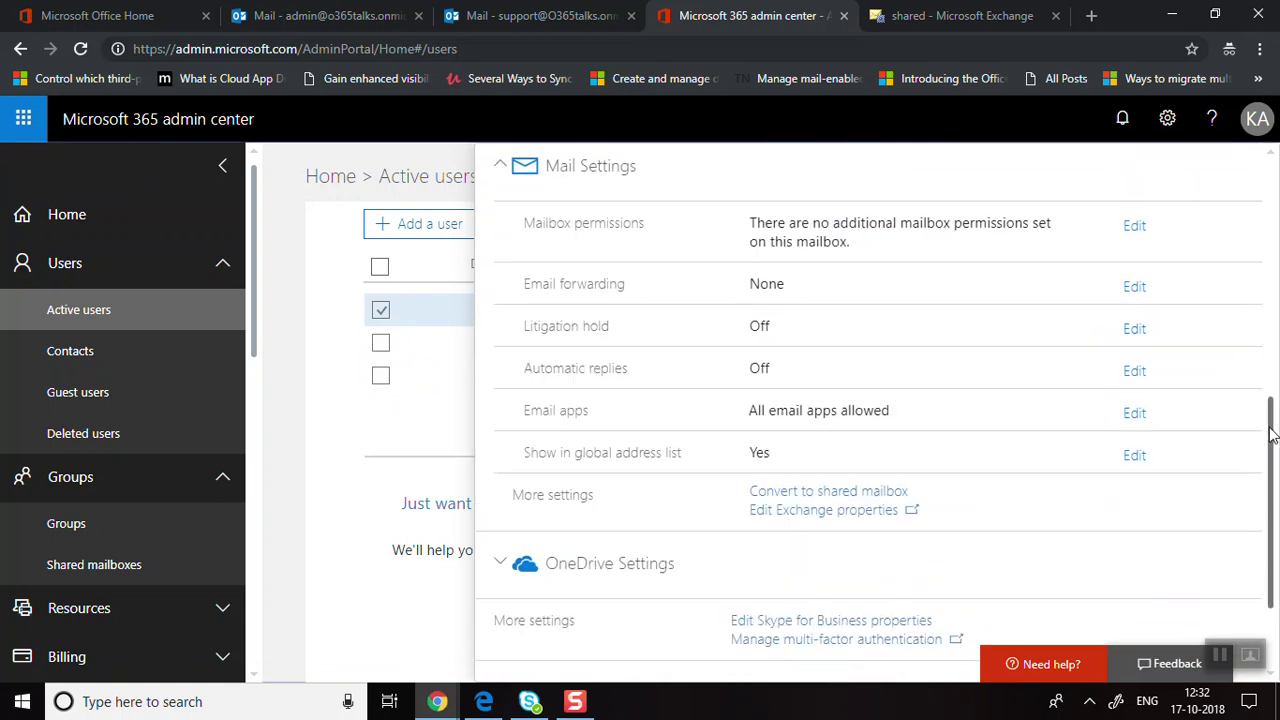
left_click(831, 491)
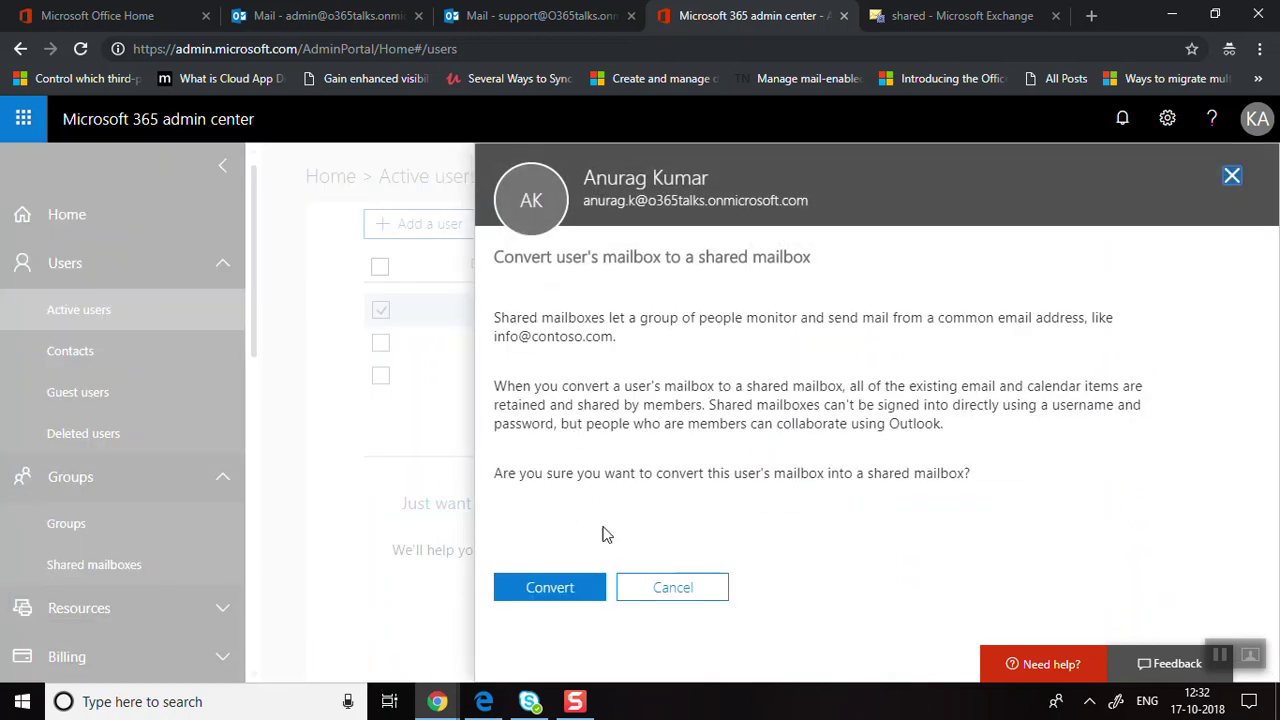
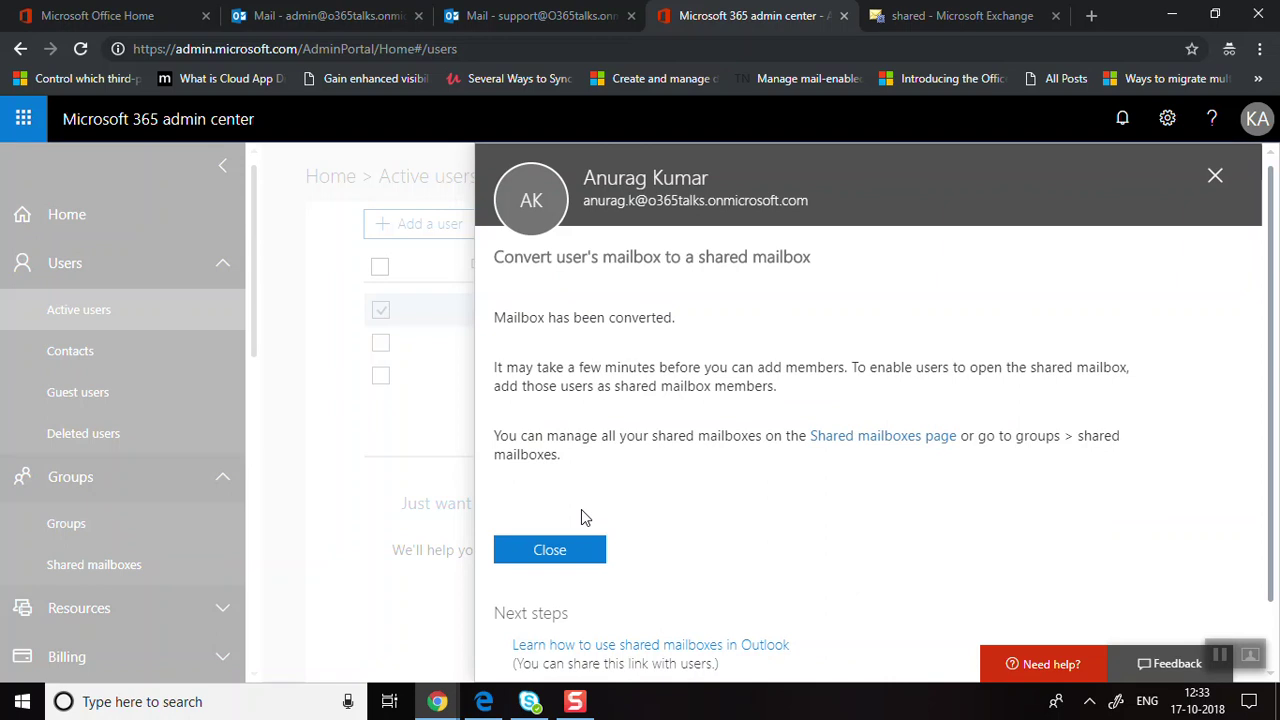
Dismiss the mailbox conversion summary and remove the Office 365 Enterprise E3 license from the converted user.
left_click(556, 550)
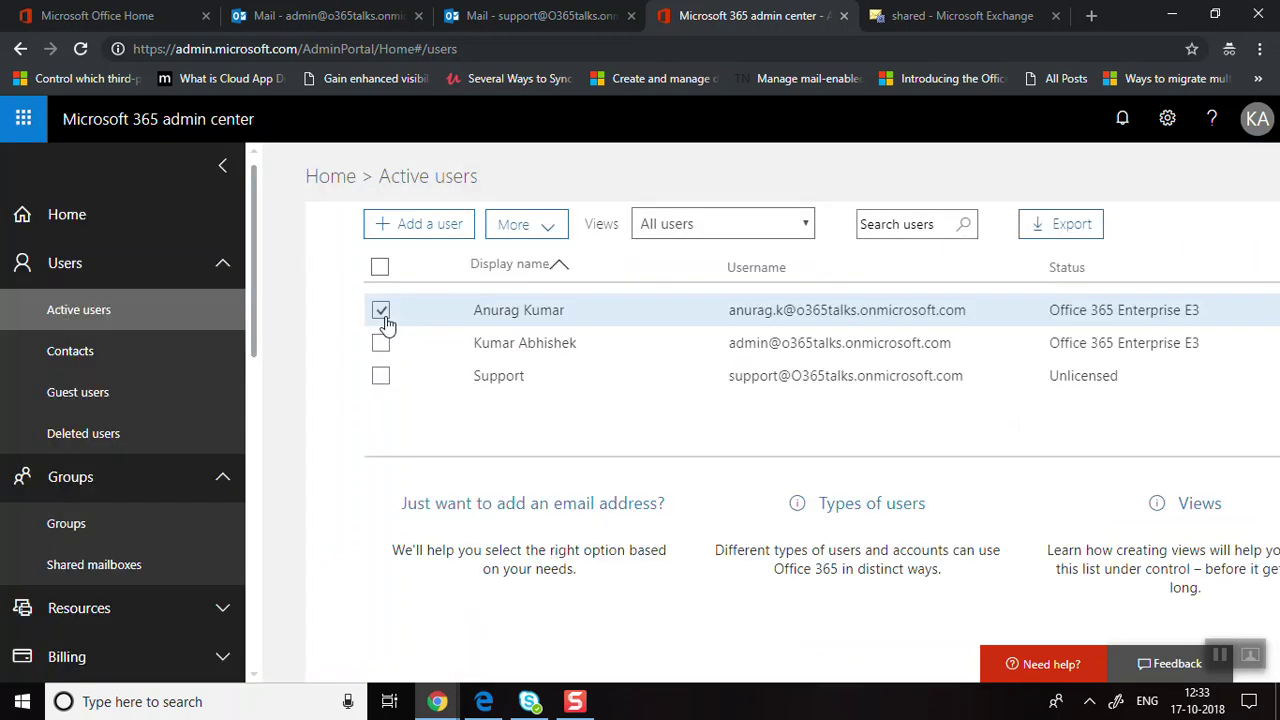
left_click(527, 322)
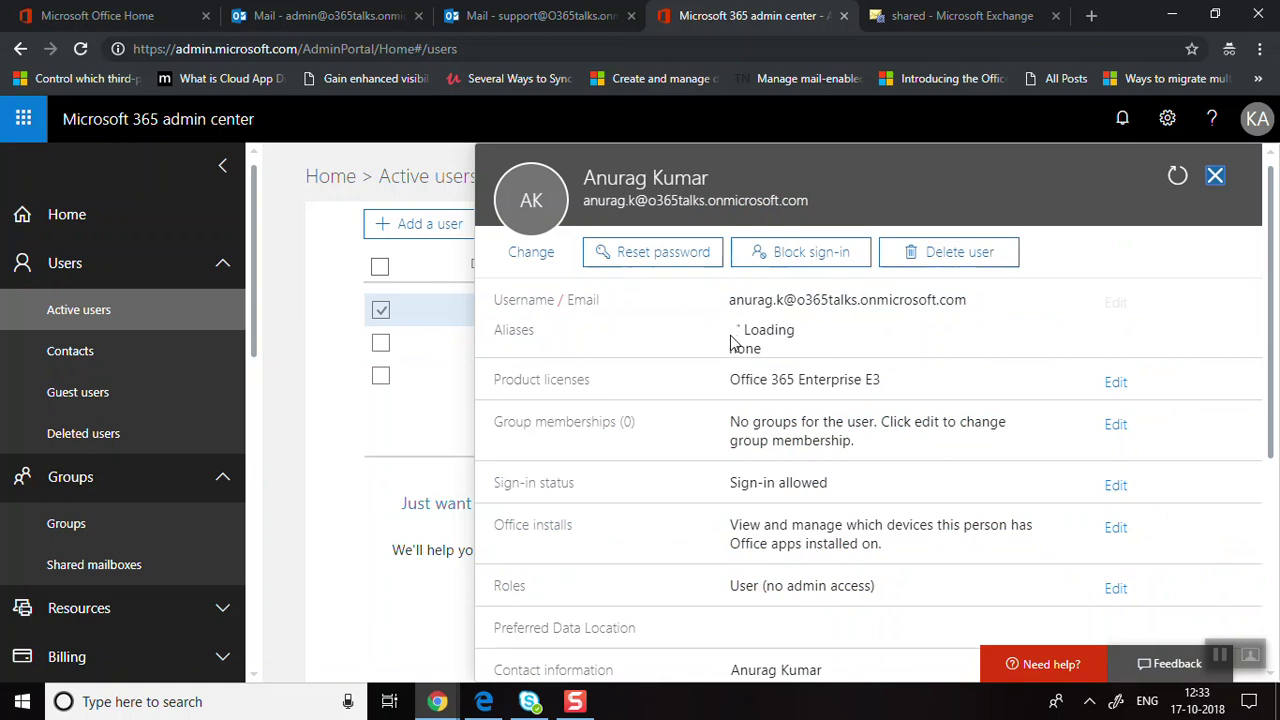
left_click(1112, 377)
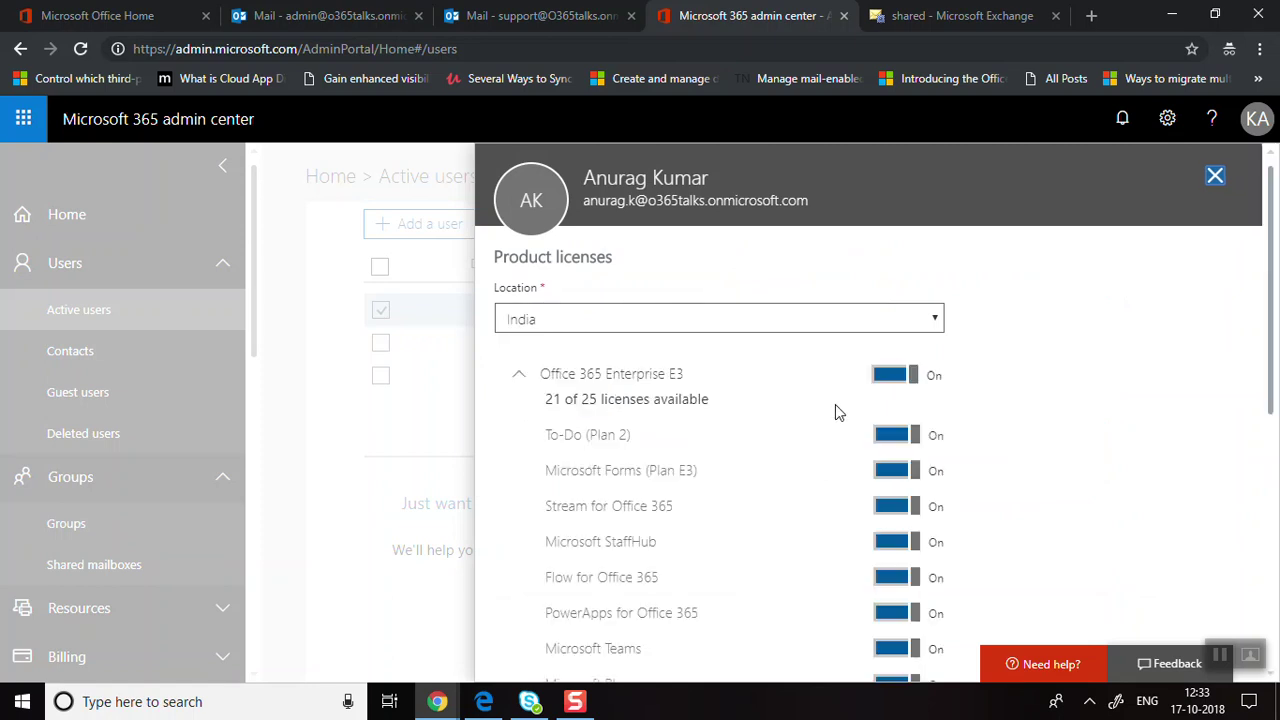
left_click(894, 375)
left_click(561, 506)
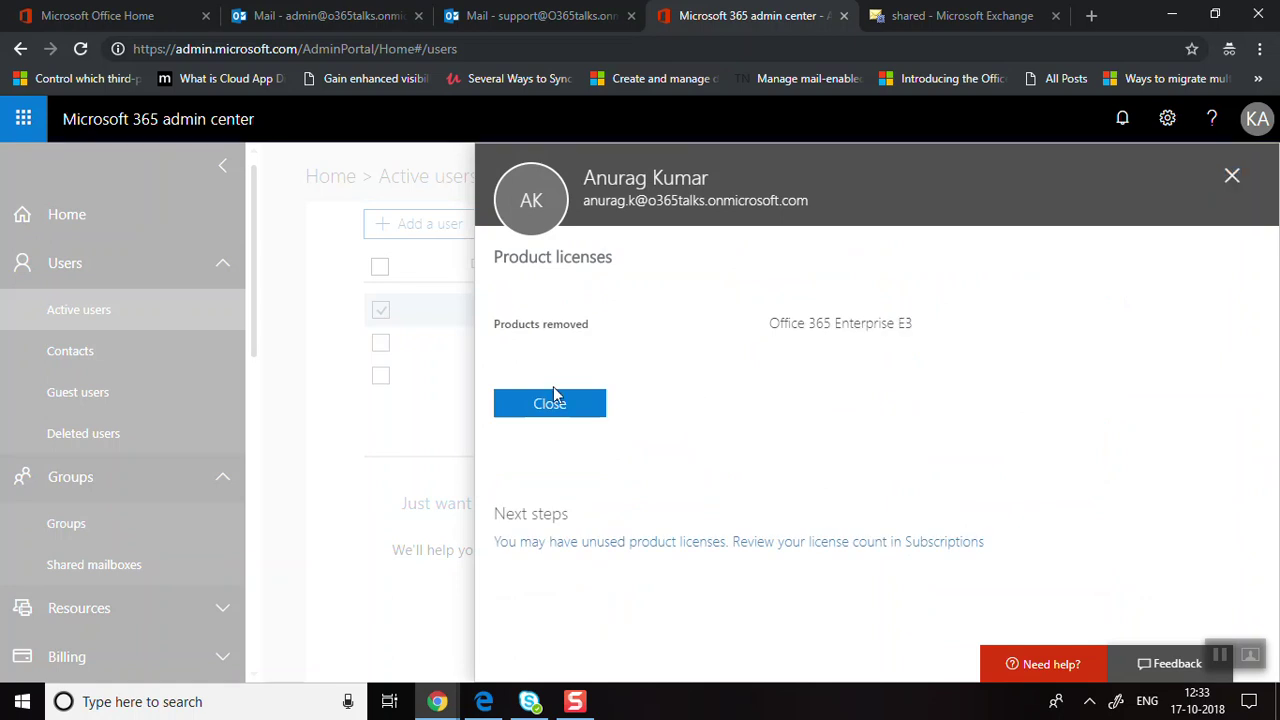
left_click(553, 398)
left_click(1215, 177)
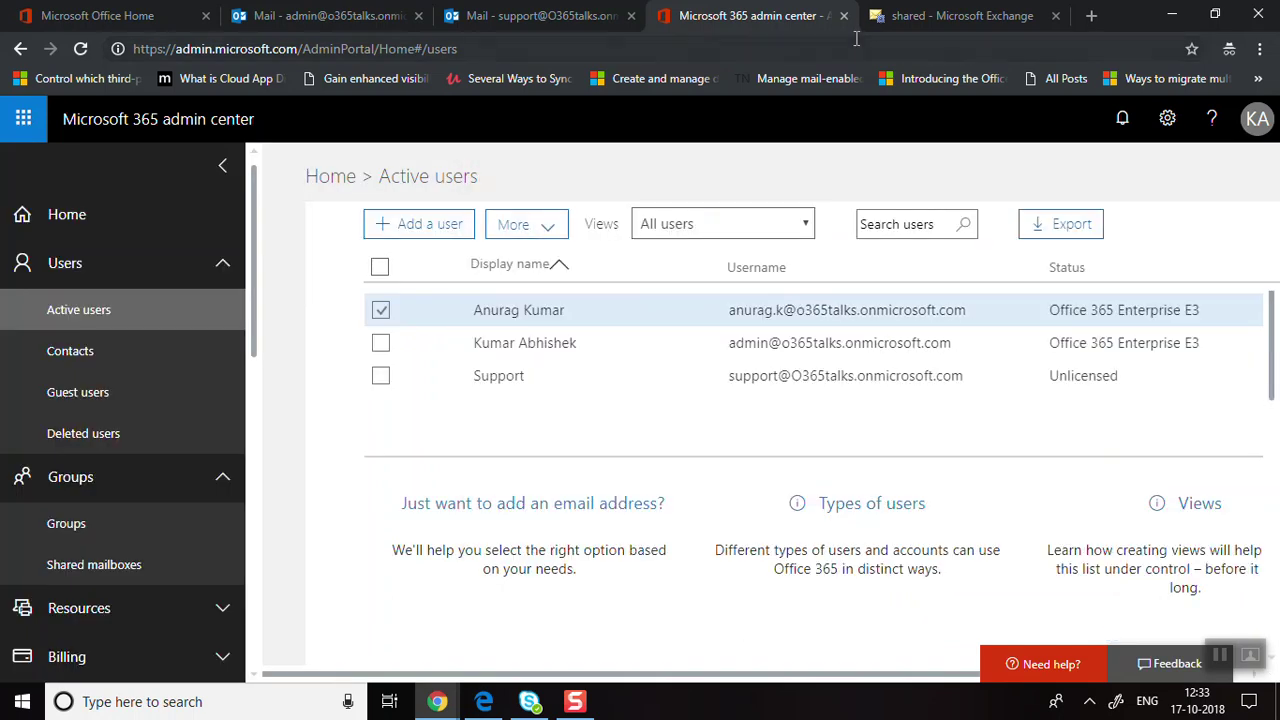
Switch to the Exchange admin center, refresh the shared mailboxes, and view the converted mailbox's delegation settings without changing them.
left_click(930, 15)
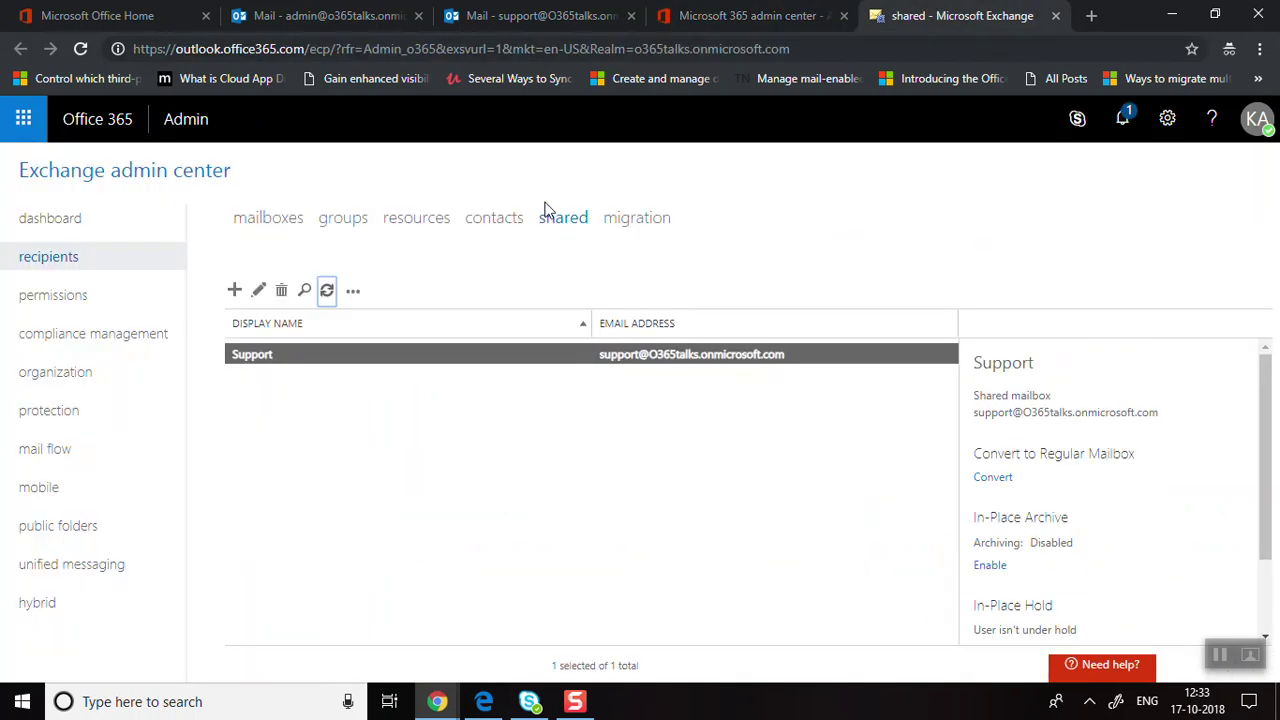
left_click(327, 289)
left_click(258, 358)
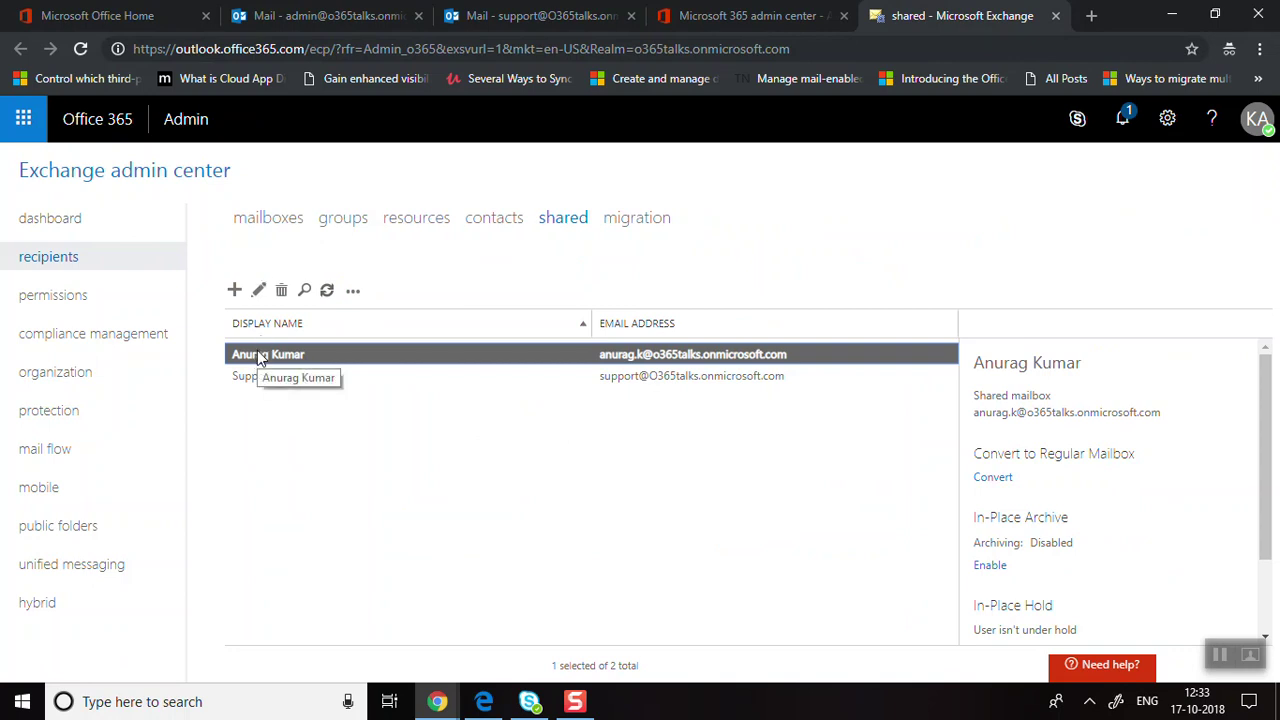
left_click(259, 292)
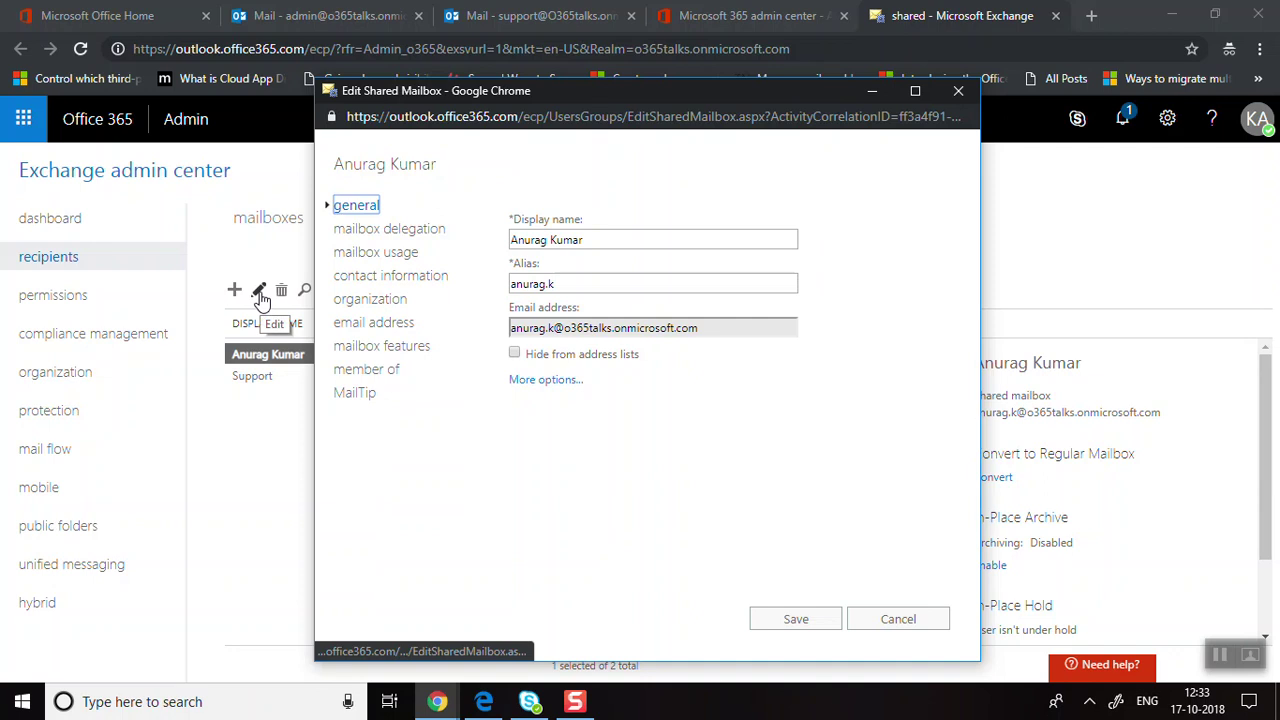
left_click(358, 231)
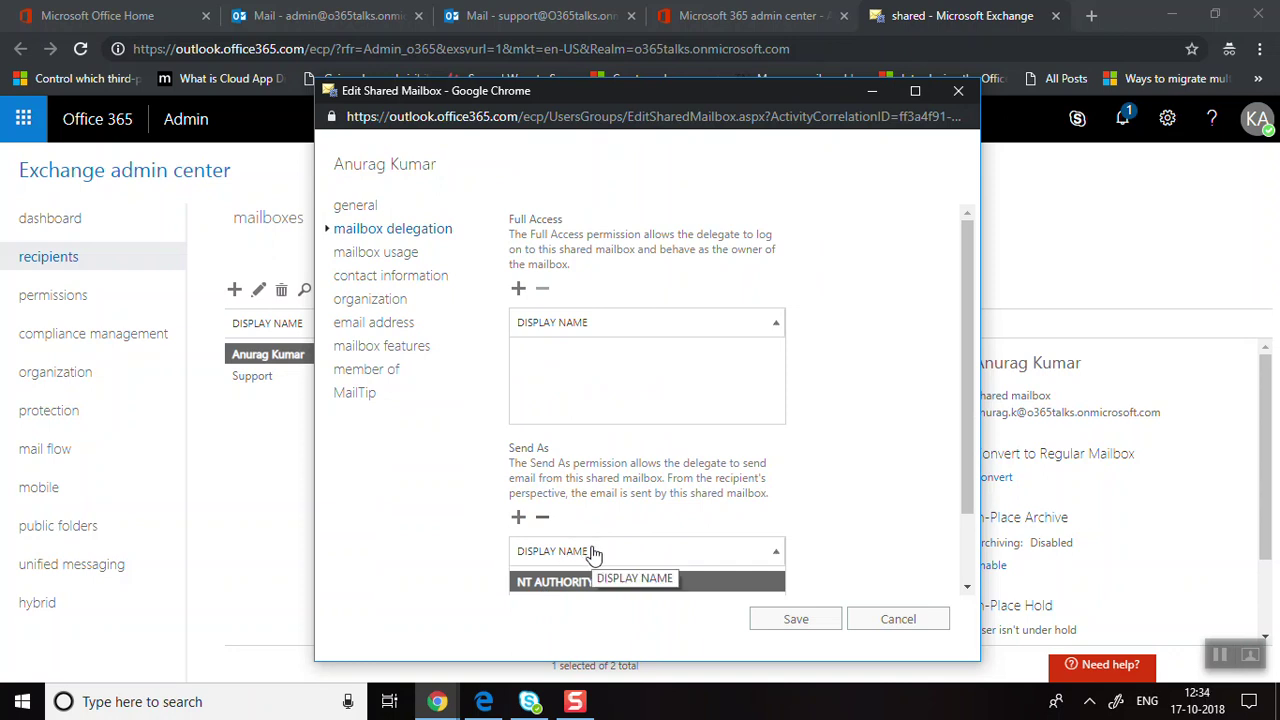
left_click(897, 618)
Convert the shared mailbox listed above Support back to a regular mailbox.
left_click(420, 378)
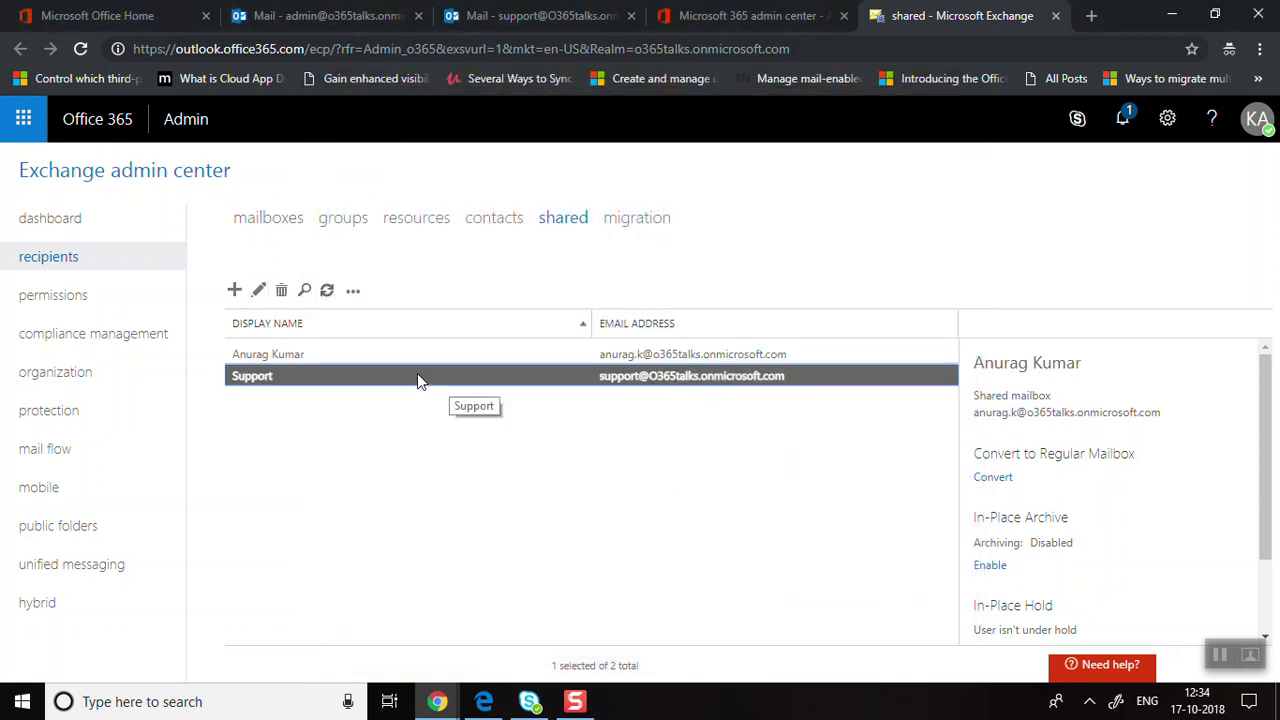
left_click(409, 357)
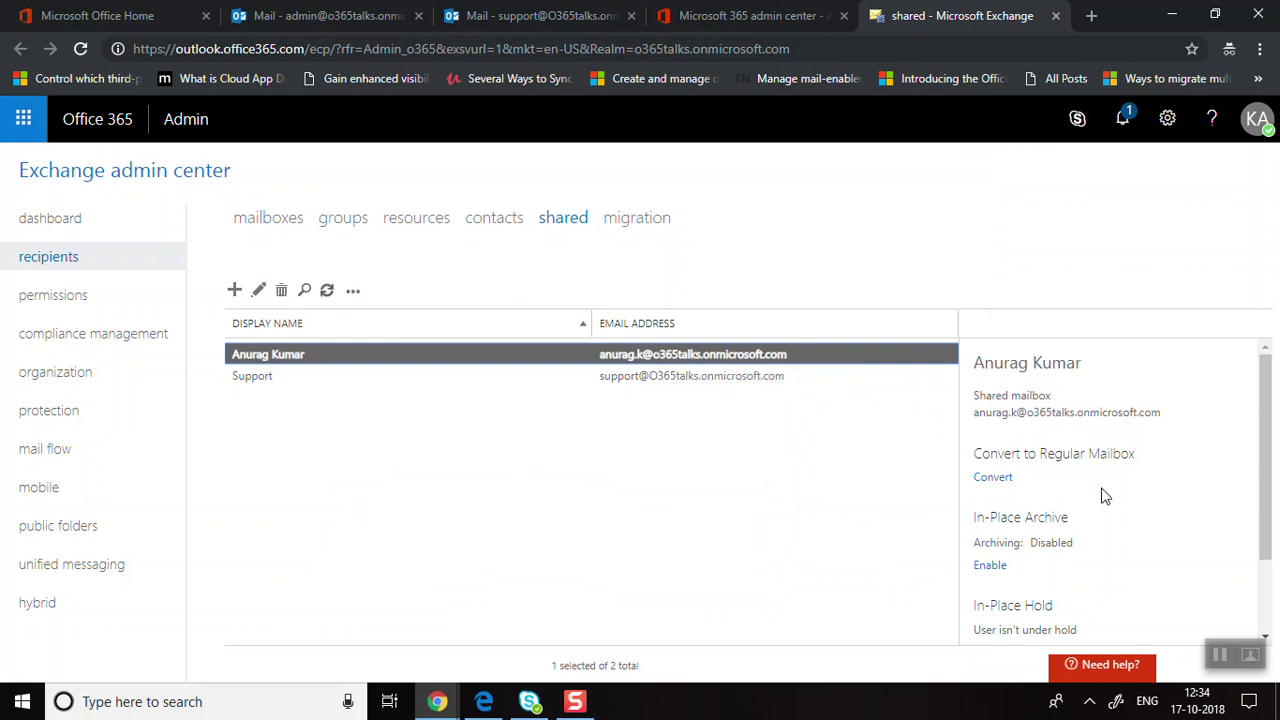
left_click(992, 478)
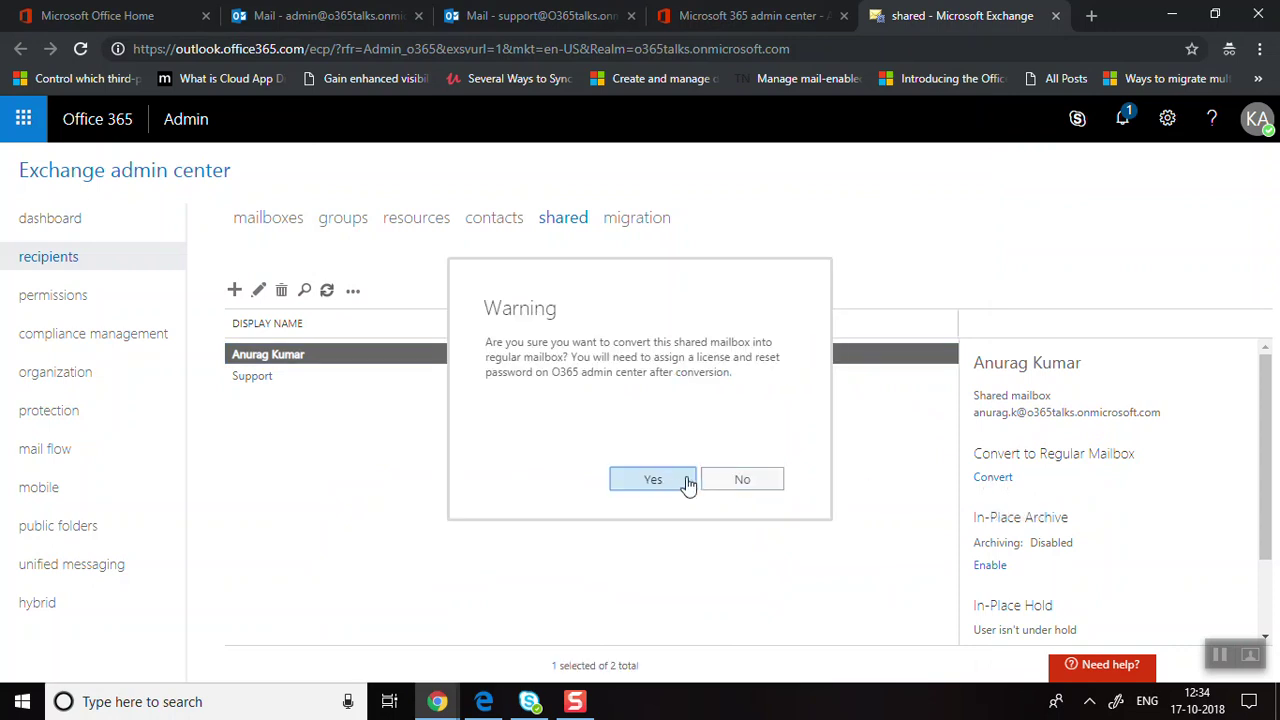
left_click(672, 481)
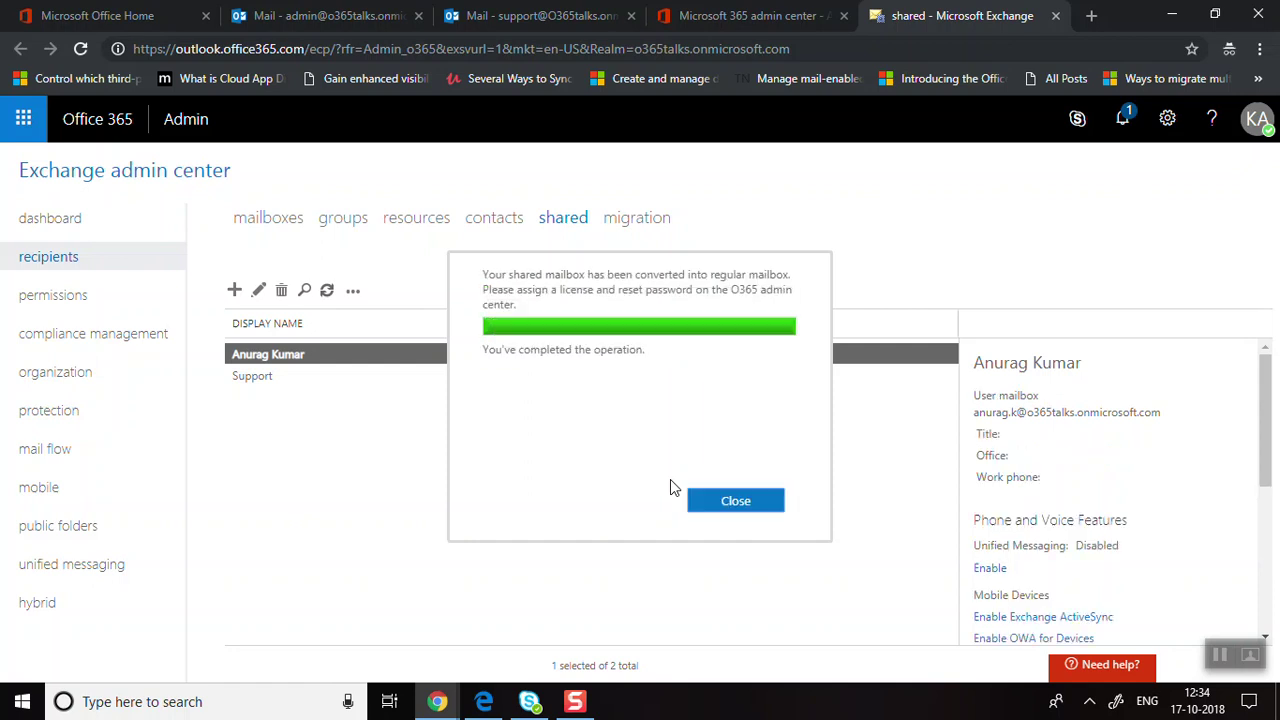
left_click(750, 509)
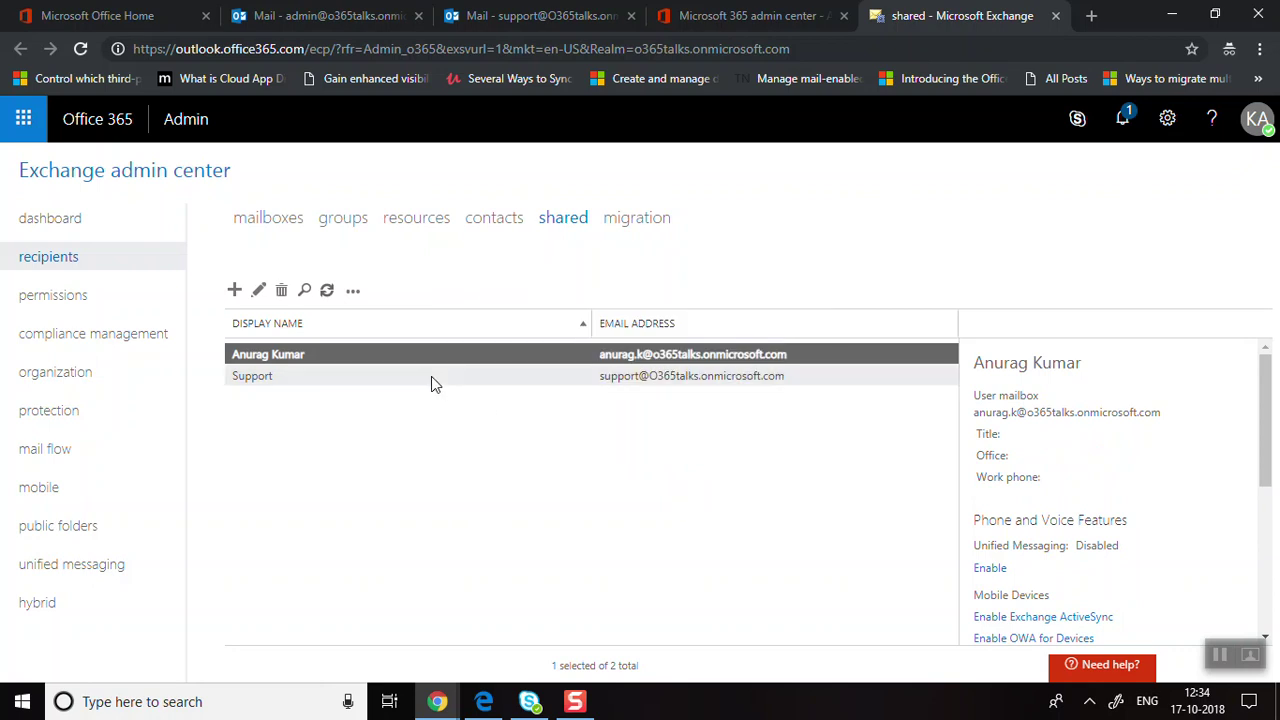
Refresh the shared mailboxes list and check the reconverted user's entry in the refreshed list of regular mailboxes.
left_click(326, 291)
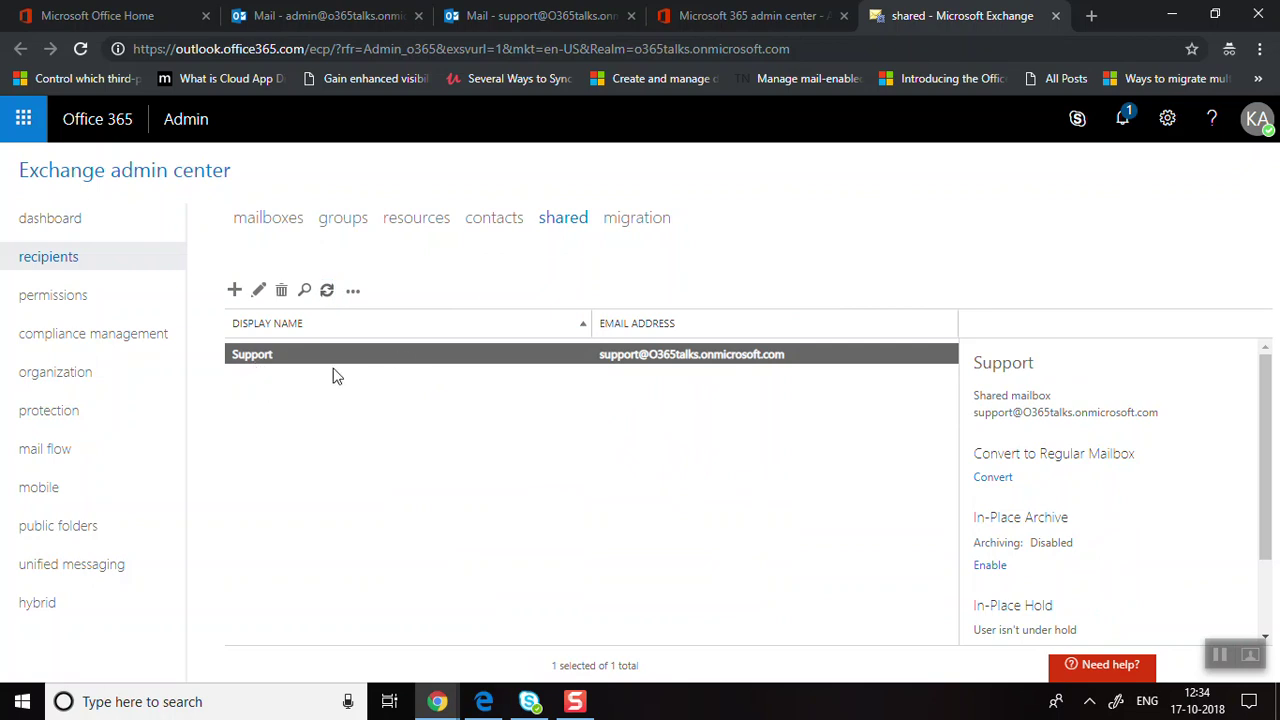
left_click(271, 228)
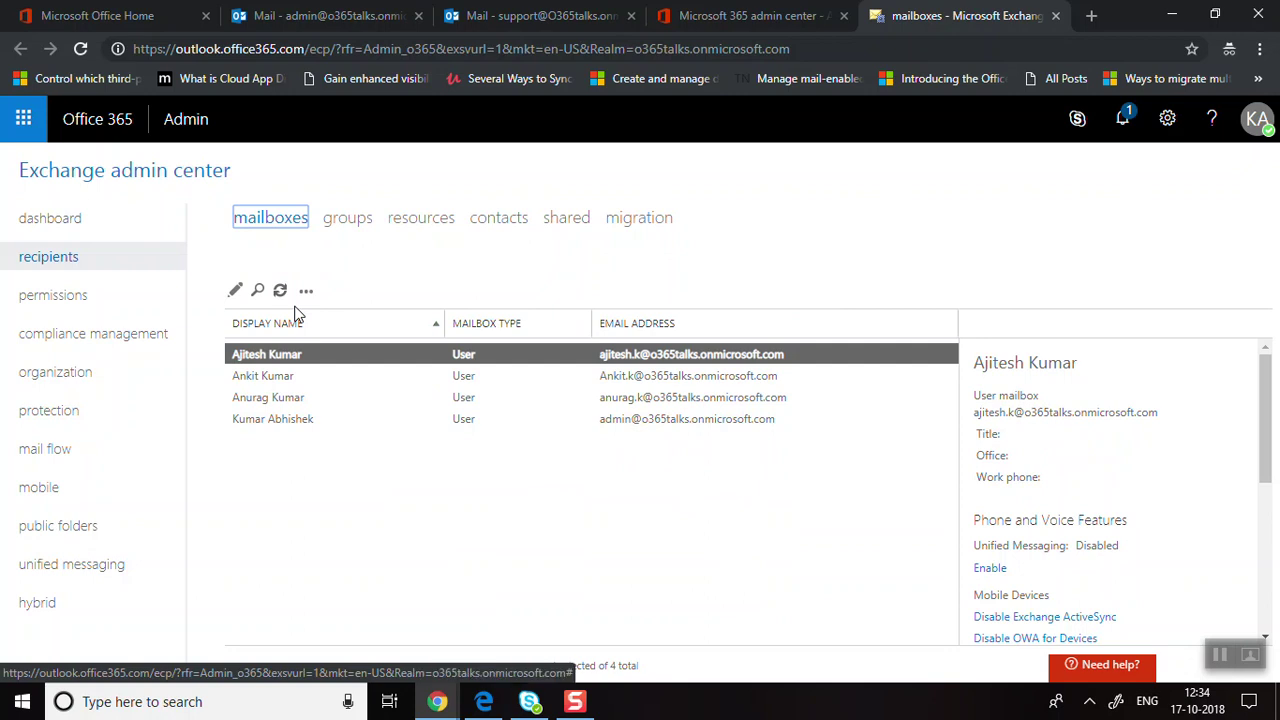
left_click(280, 290)
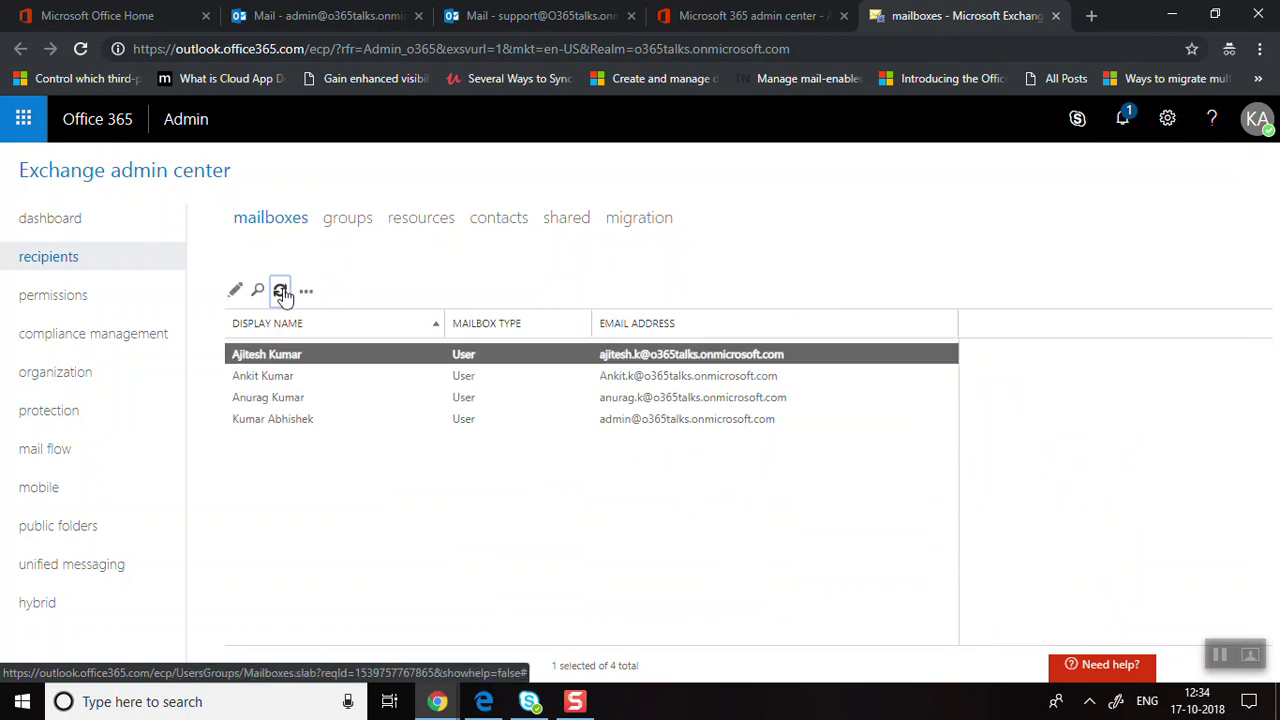
left_click(265, 405)
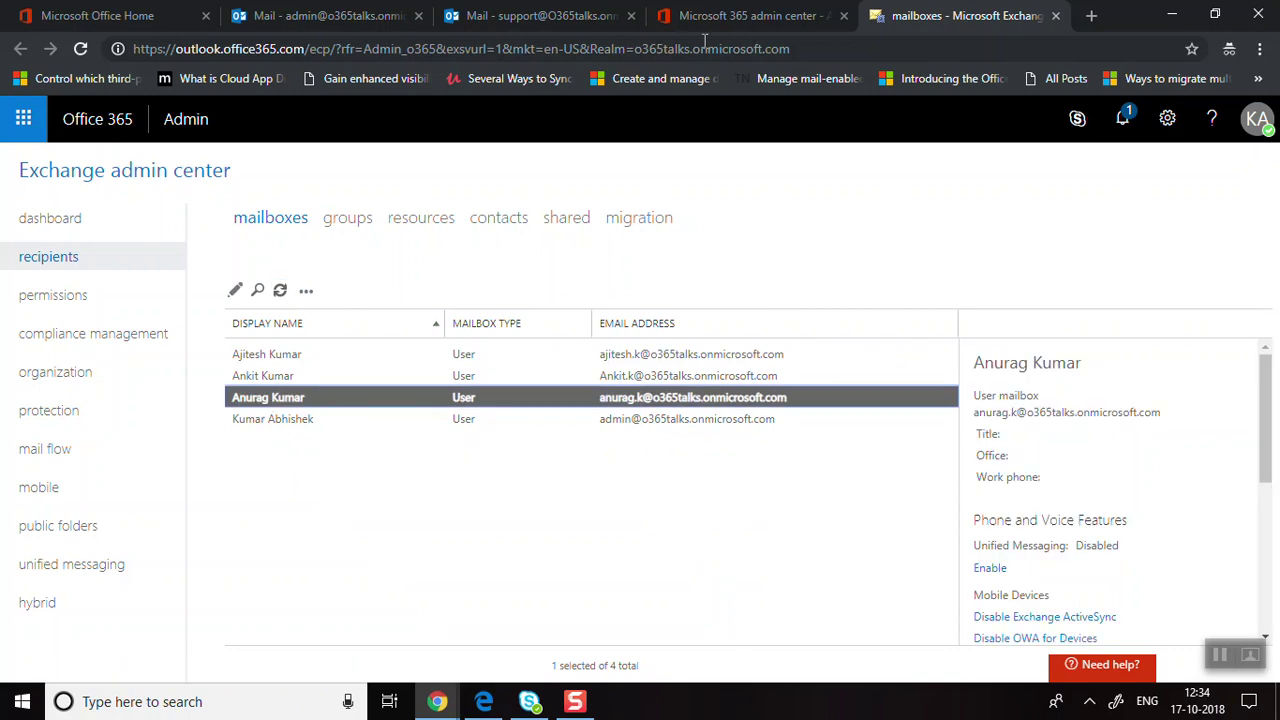
Return to the Microsoft 365 admin center and assign the Office 365 Enterprise E3 license to the reconverted user.
left_click(790, 15)
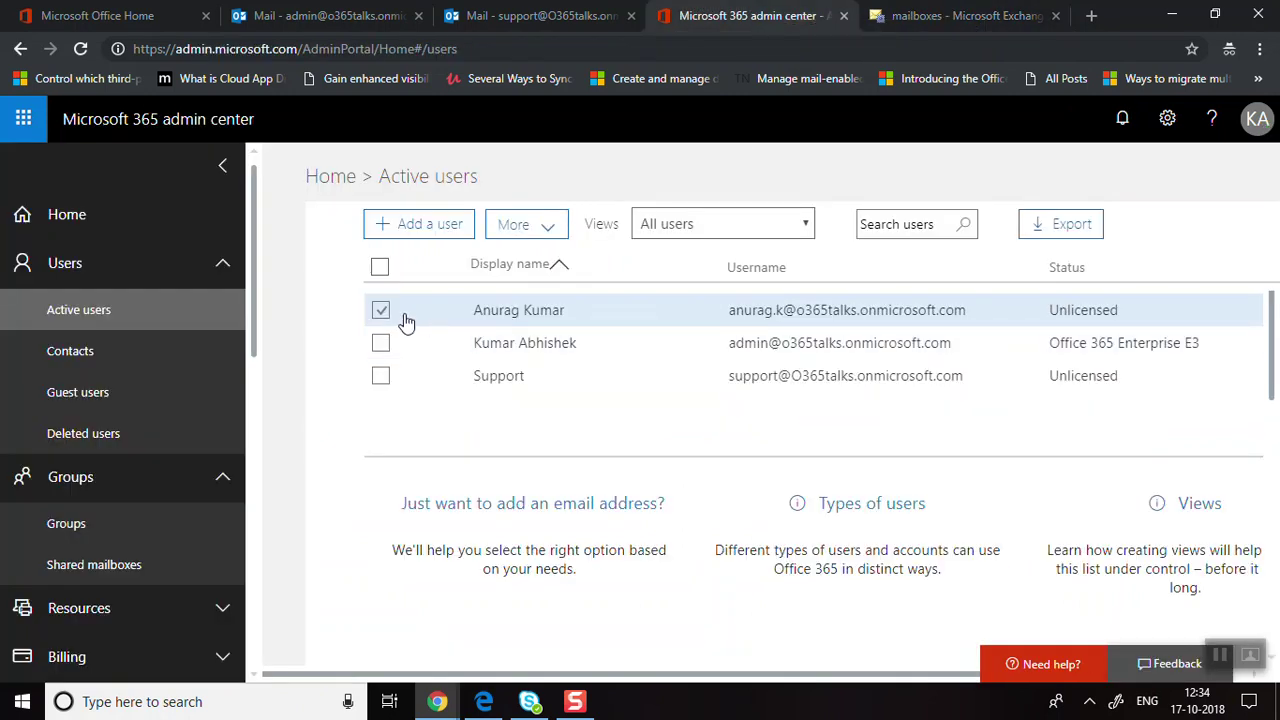
left_click(478, 316)
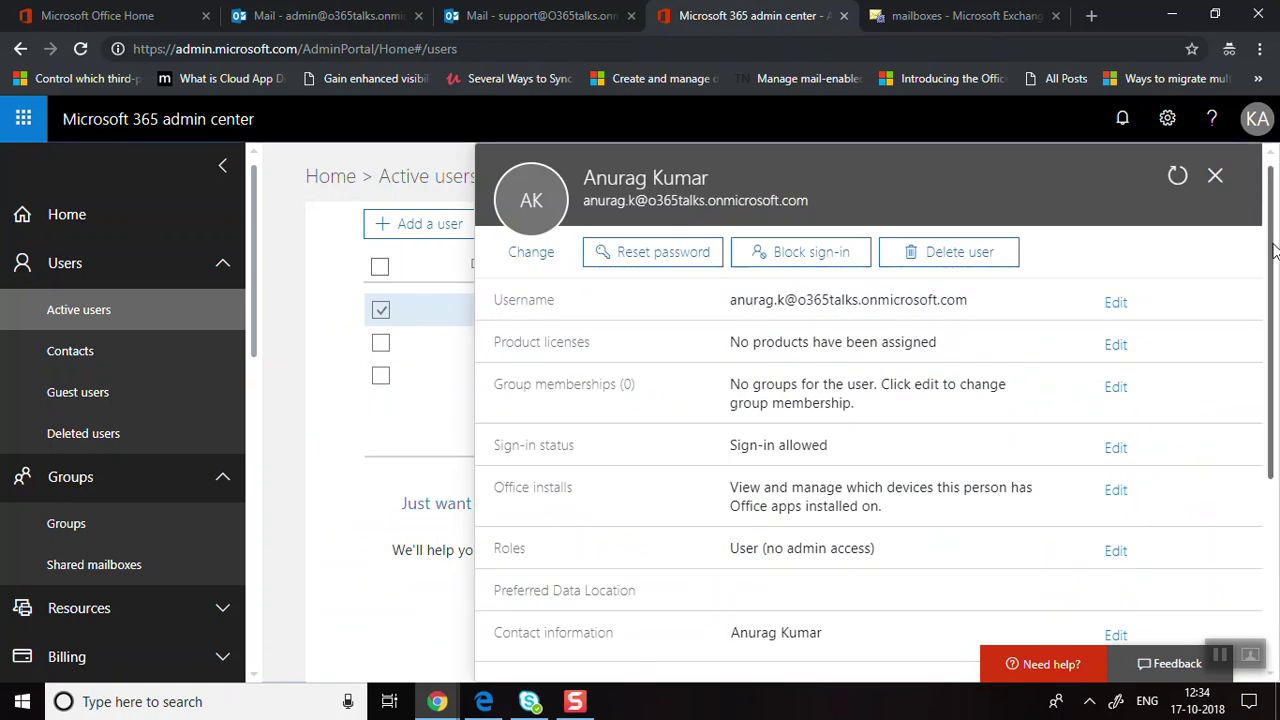
scroll(1200, 300, "down", 2)
scroll(1151, 263, "up", 1)
left_click(1113, 283)
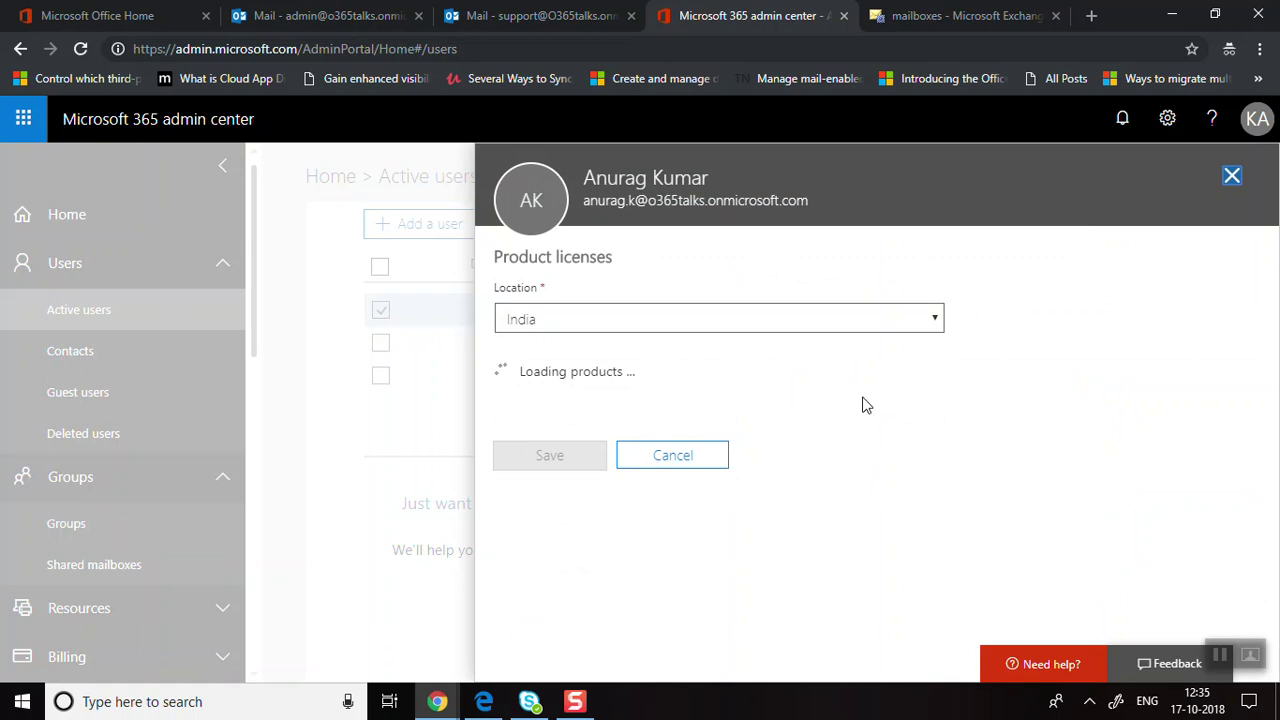
left_click(906, 375)
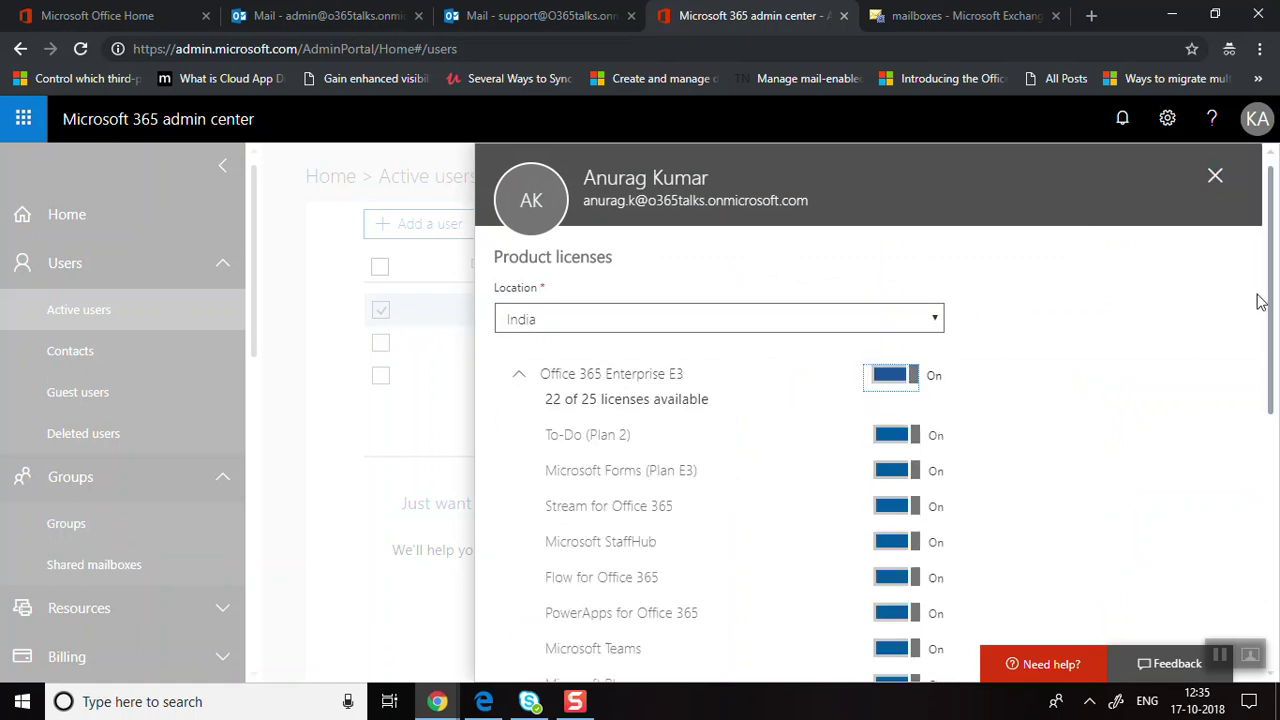
left_click_drag(1271, 305, 1273, 520)
scroll(1273, 520, "down", 2)
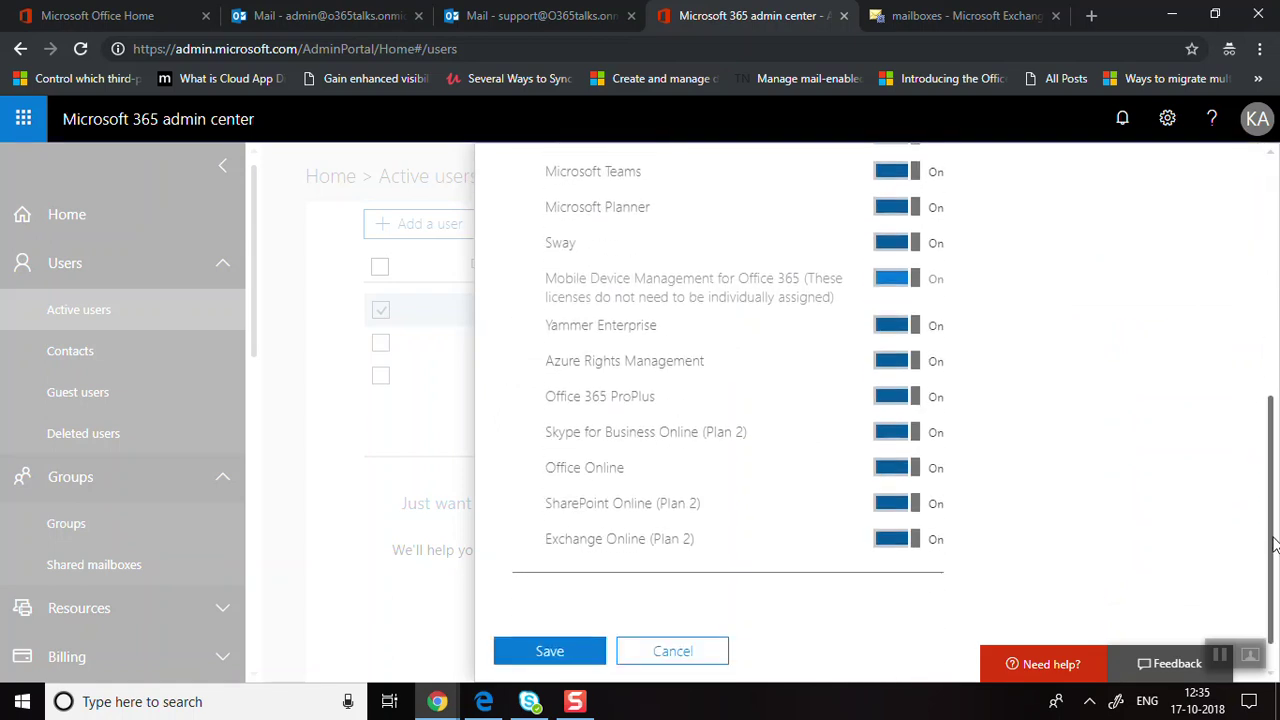
left_click(563, 647)
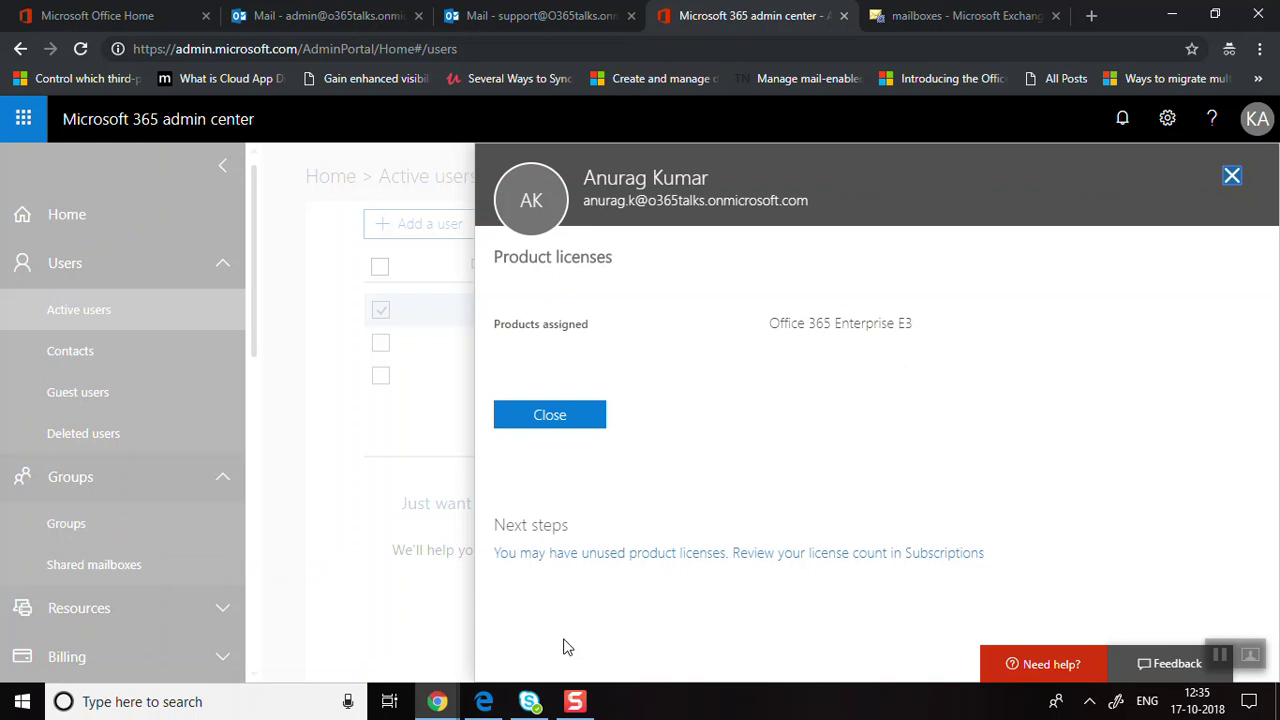
left_click(553, 418)
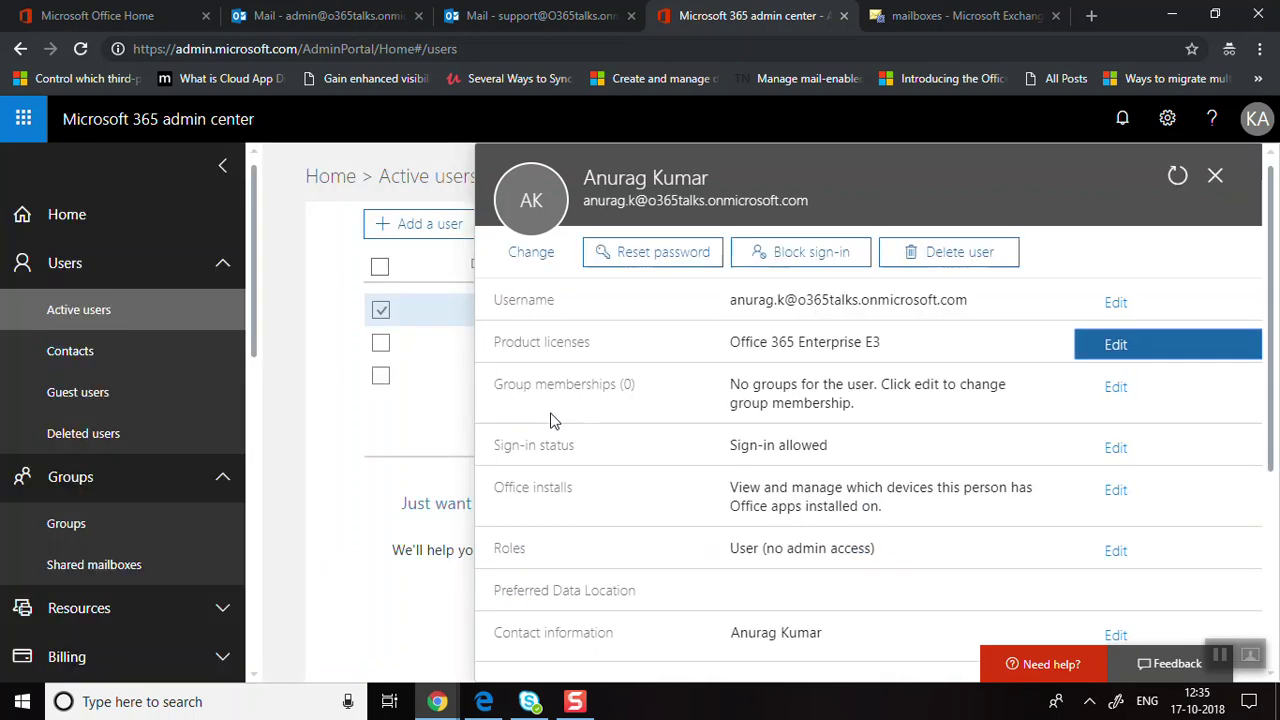